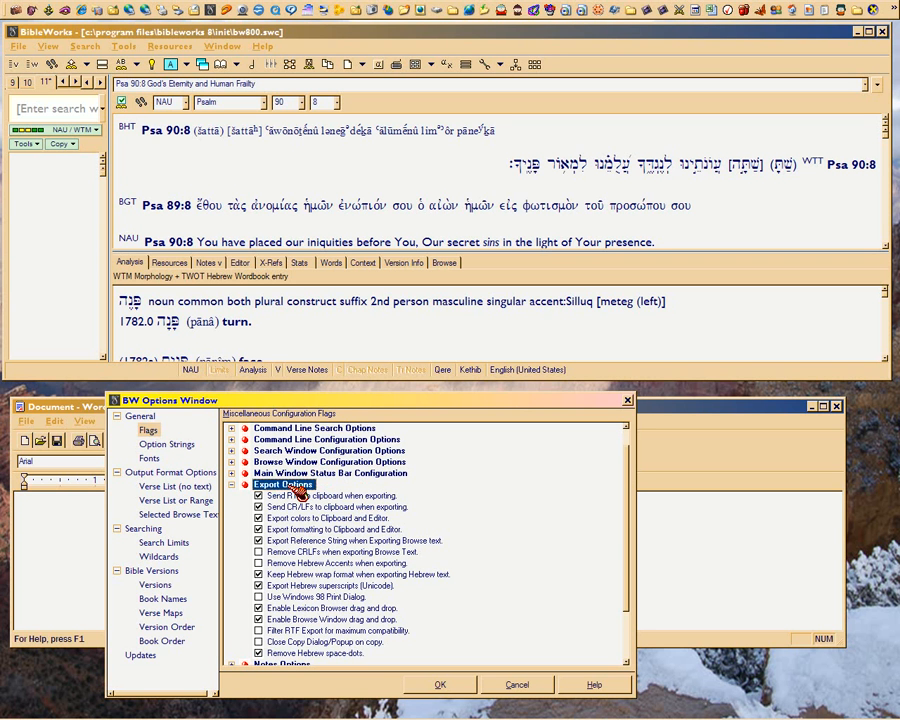
Step: Copy the NAU text of Psalm 90:8 into the blank WordPad document and highlight the pasted reference
left_click(366, 224)
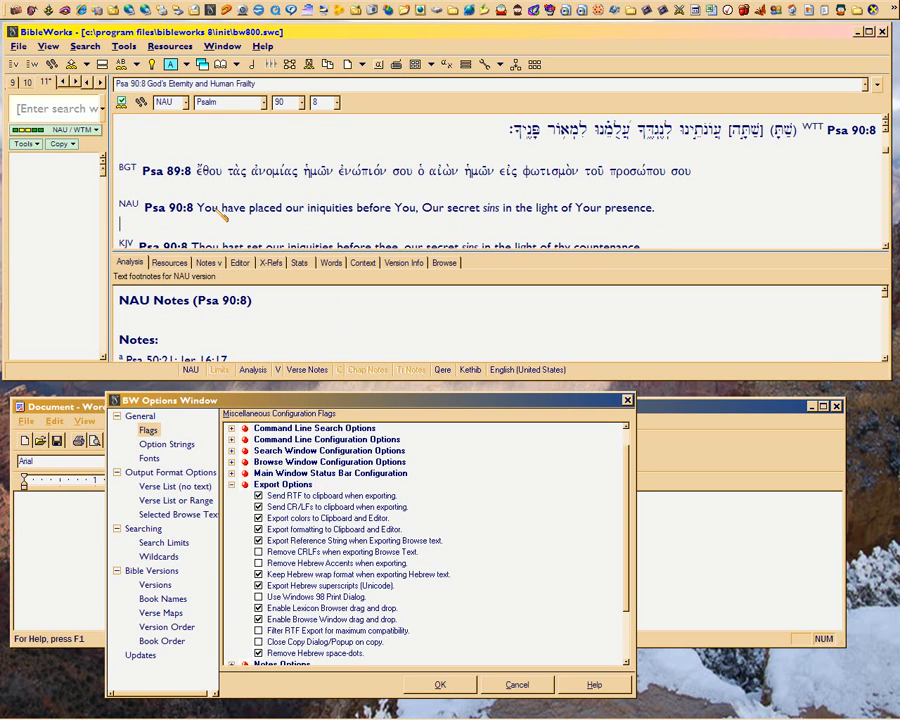
left_click_drag(199, 208, 660, 212)
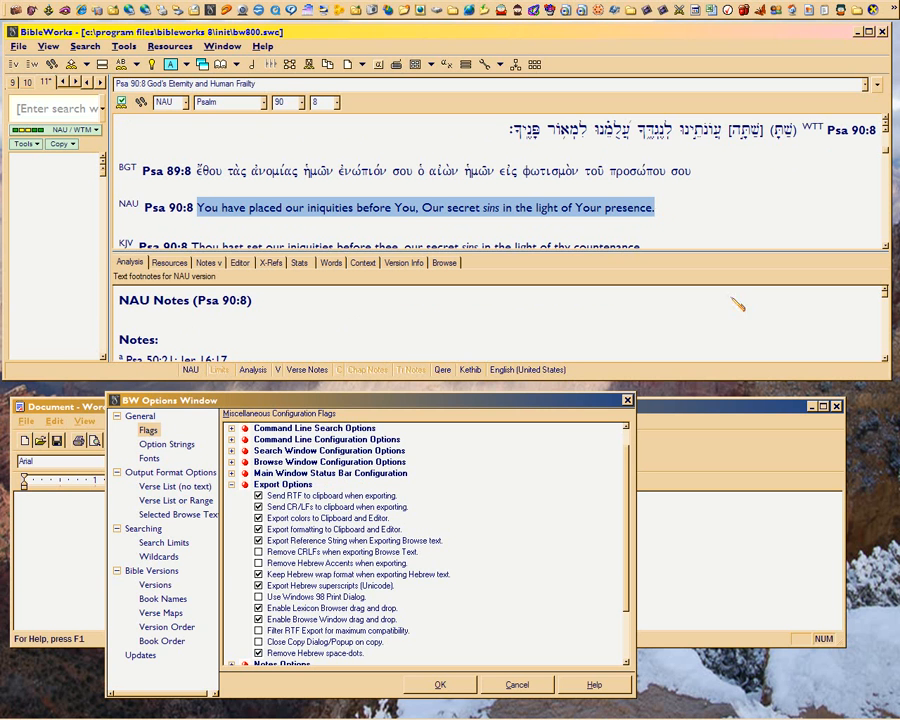
left_click(715, 530)
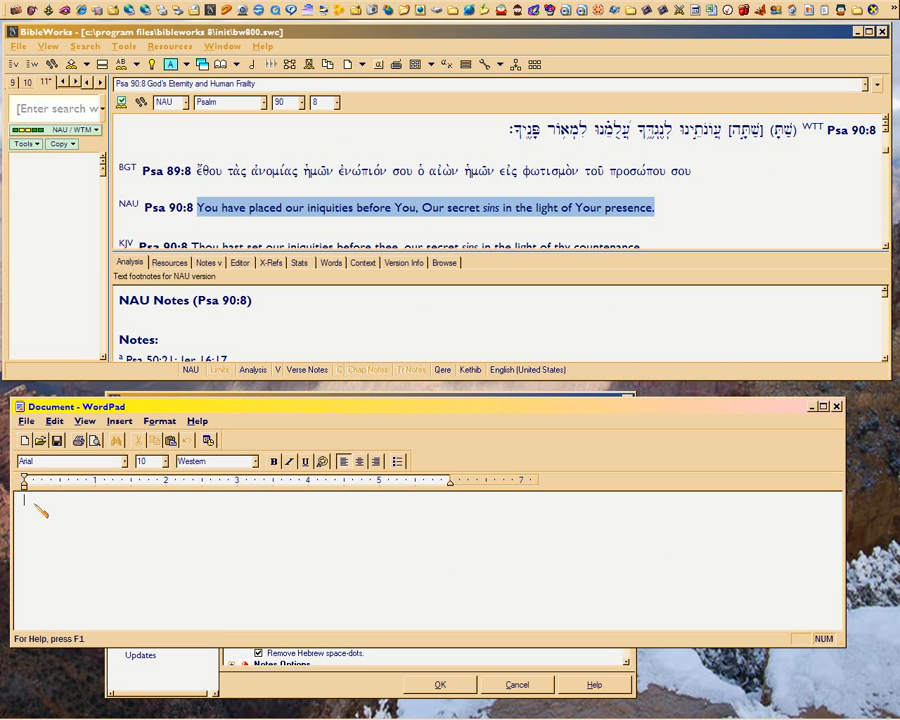
key("ctrl+v")
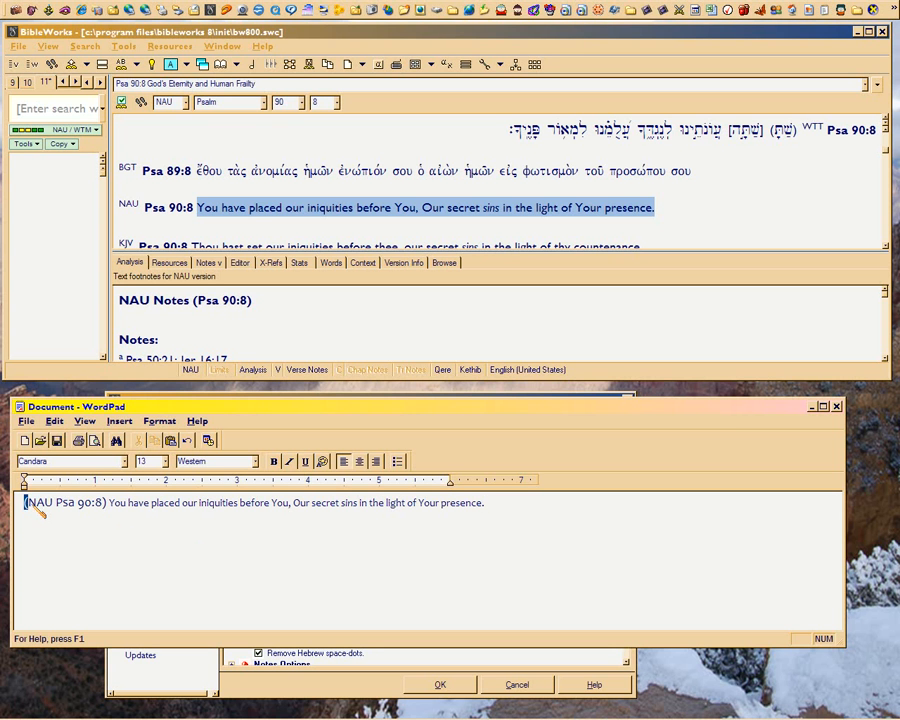
left_click_drag(24, 502, 119, 508)
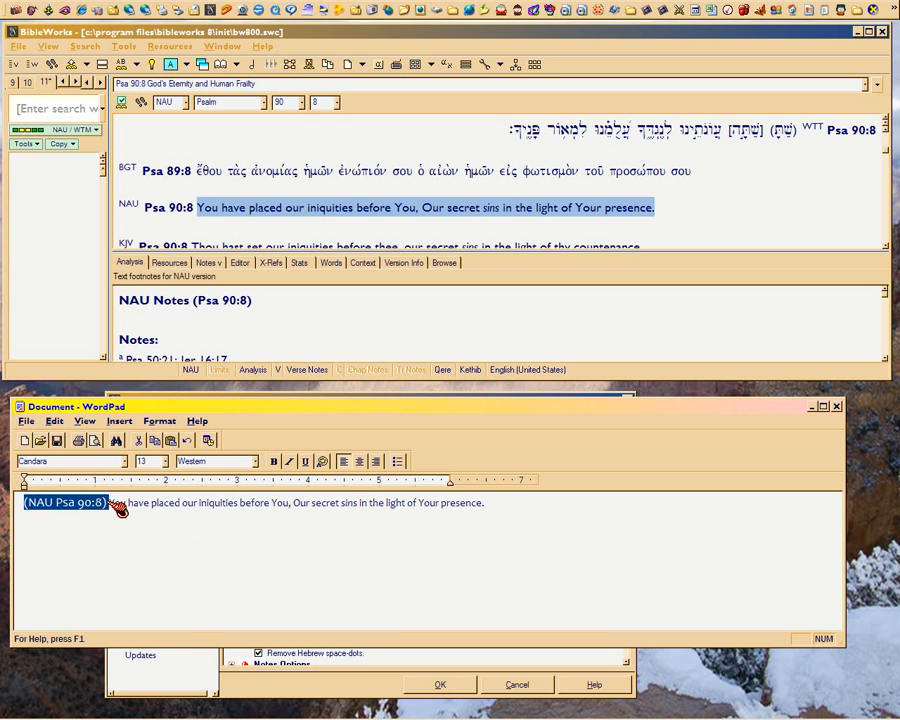
Step: Go through the output format options in the BibleWorks options window to the verse list or range settings
left_click(190, 681)
left_click(165, 473)
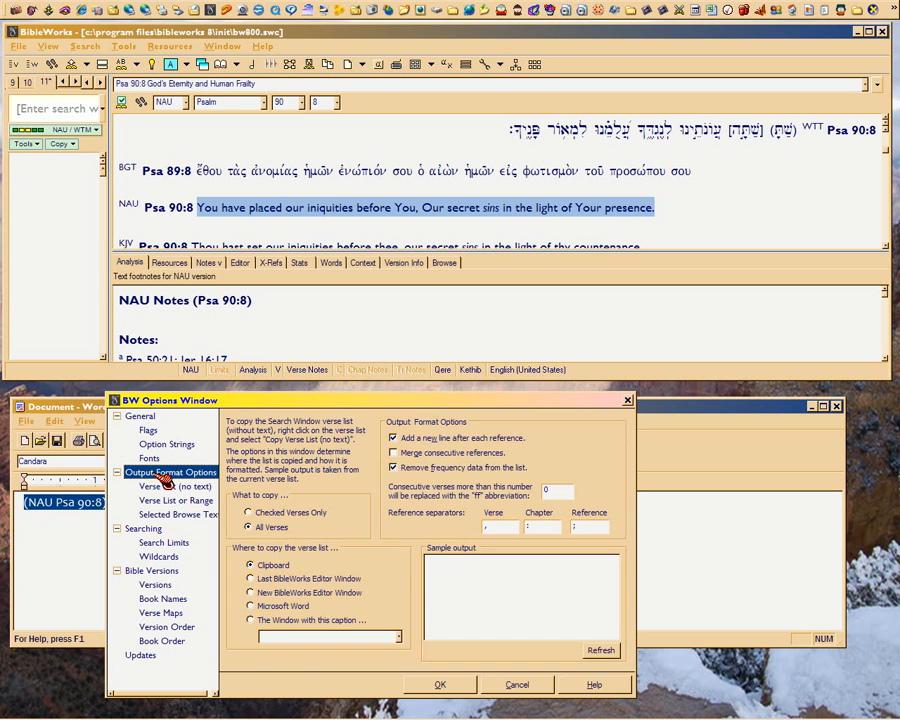
left_click(166, 487)
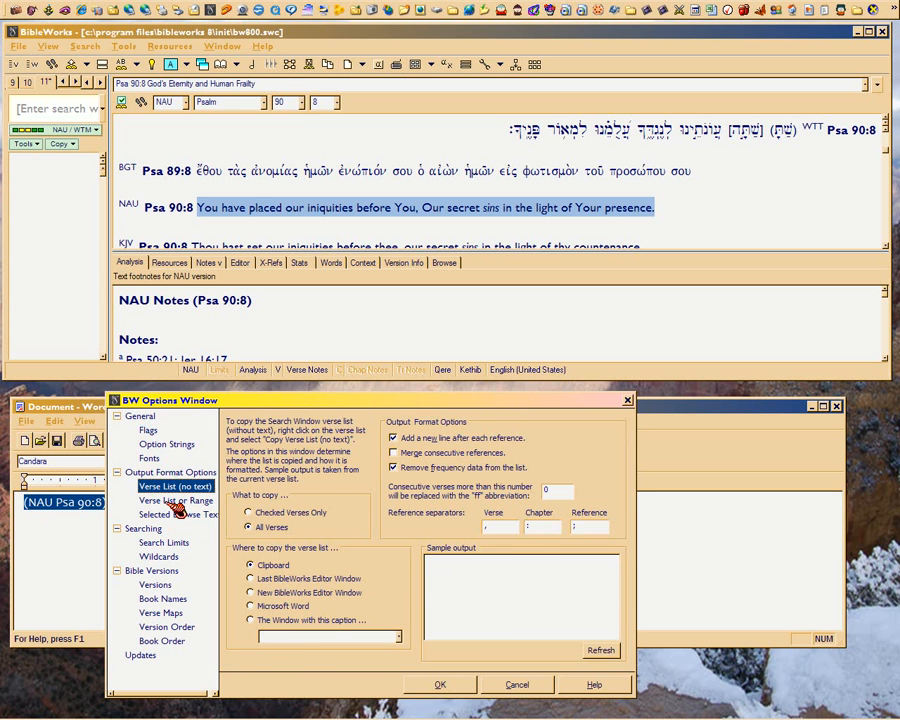
left_click(176, 502)
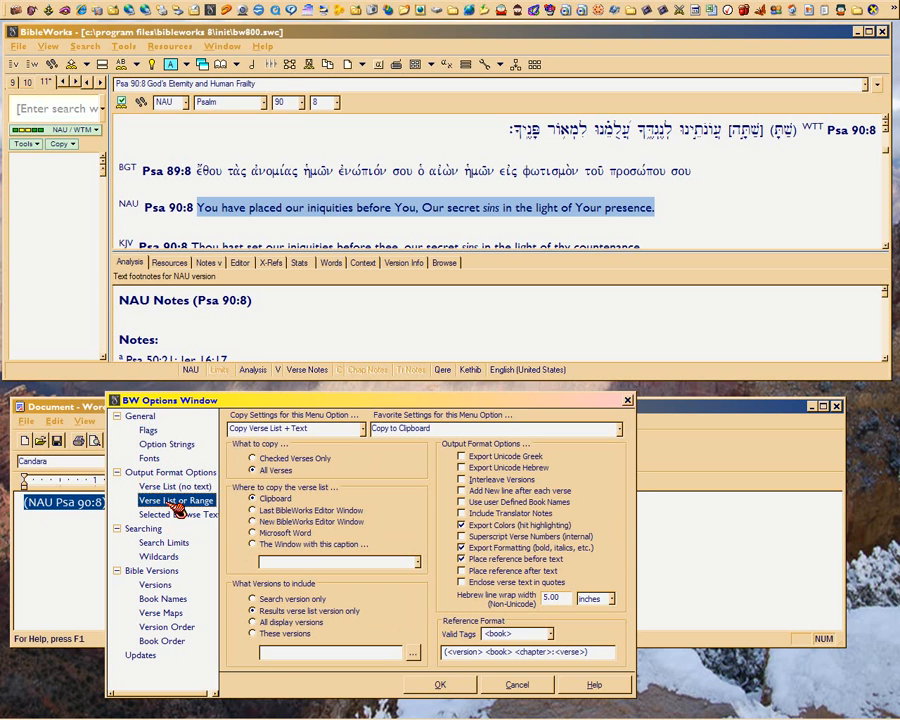
Step: Try placing the reference after the verse text and turning both placements off, and re-enable Place reference before text
left_click(473, 569)
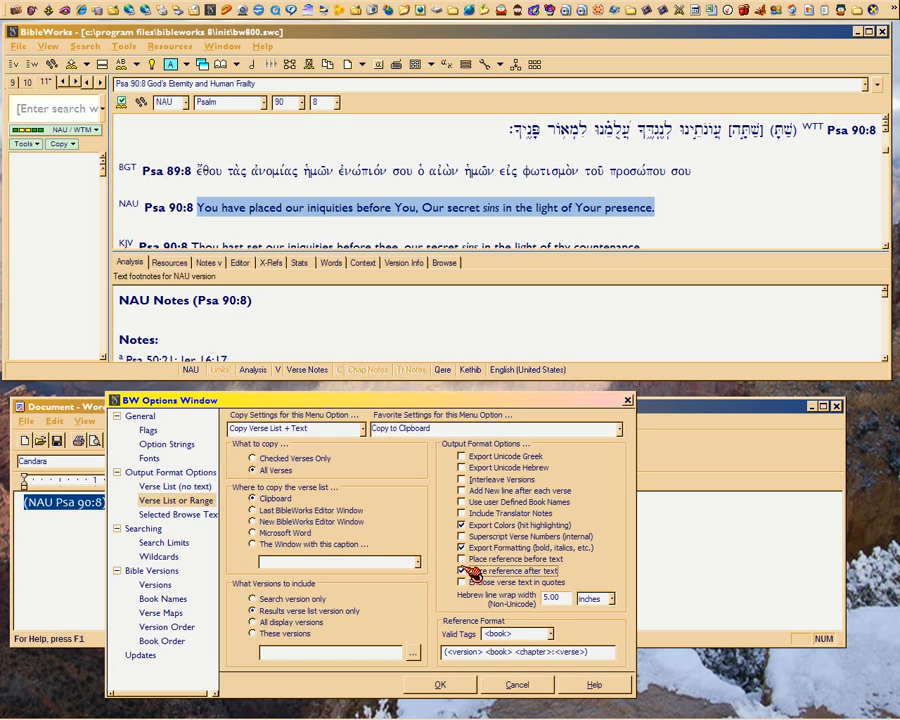
left_click(472, 561)
left_click(470, 562)
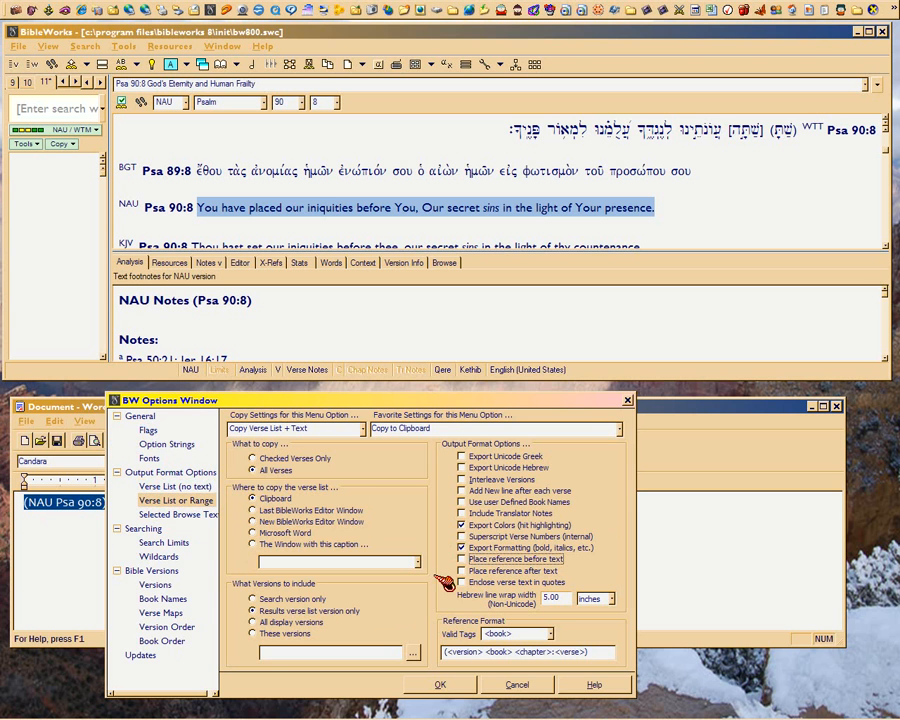
mouse_move(347, 403)
left_mouse_down()
mouse_move(380, 405)
mouse_move(356, 421)
left_mouse_up()
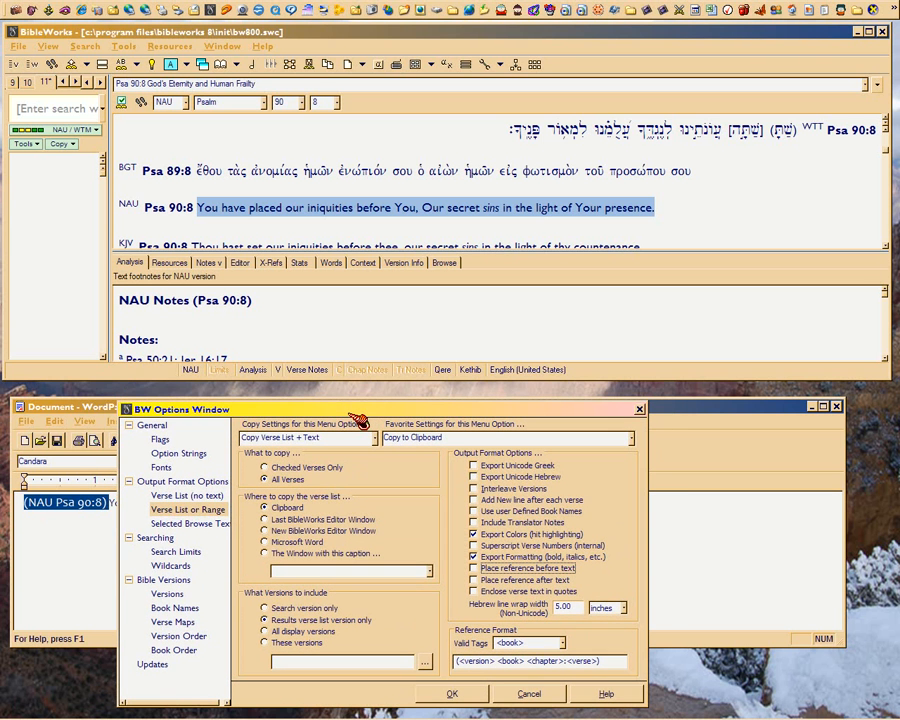
left_click(70, 510)
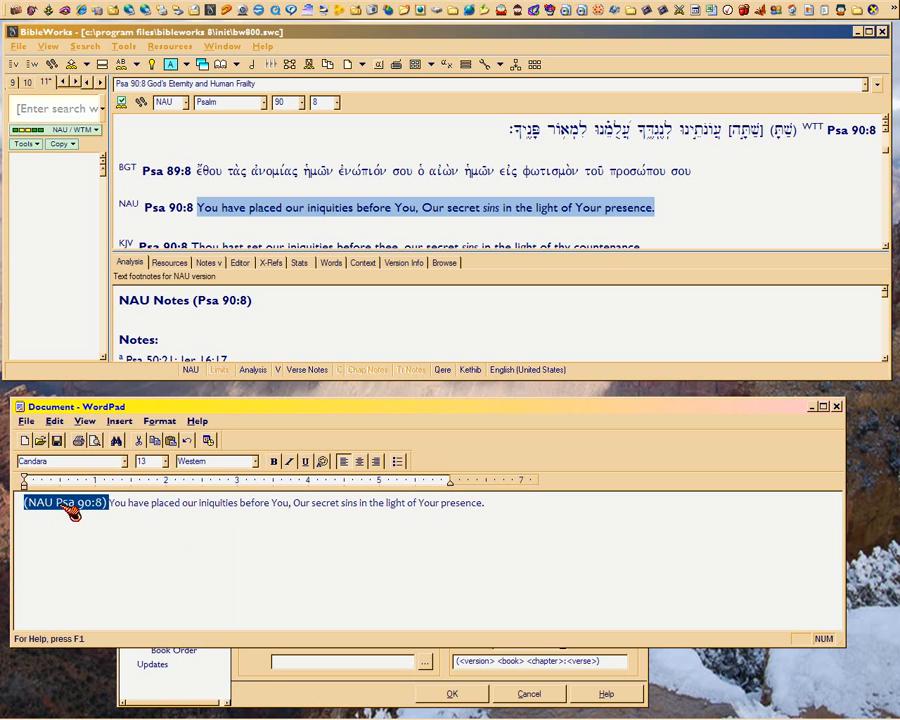
left_click(272, 690)
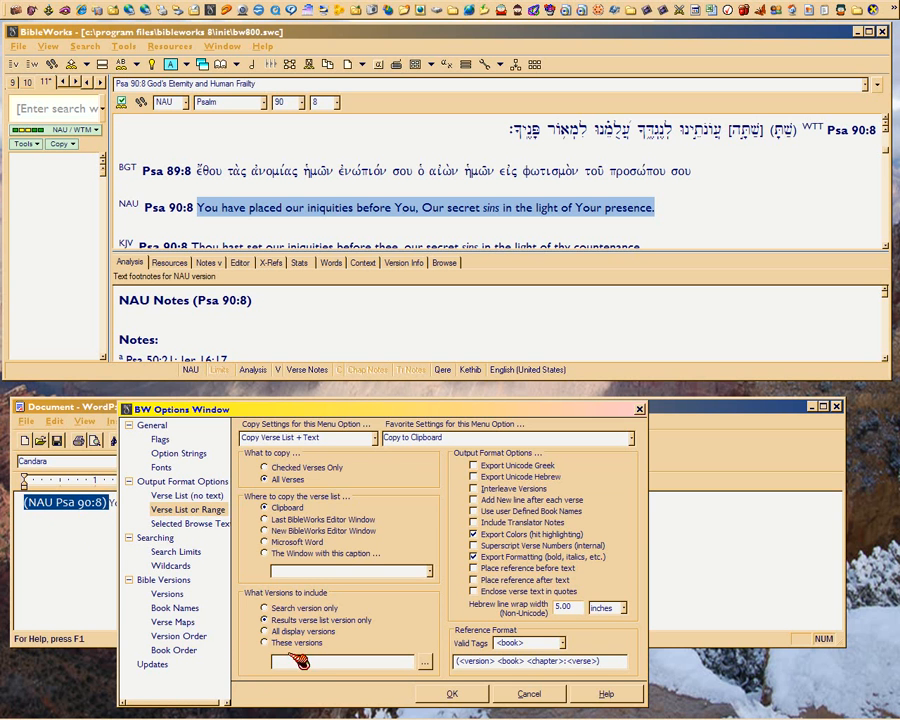
left_click(476, 569)
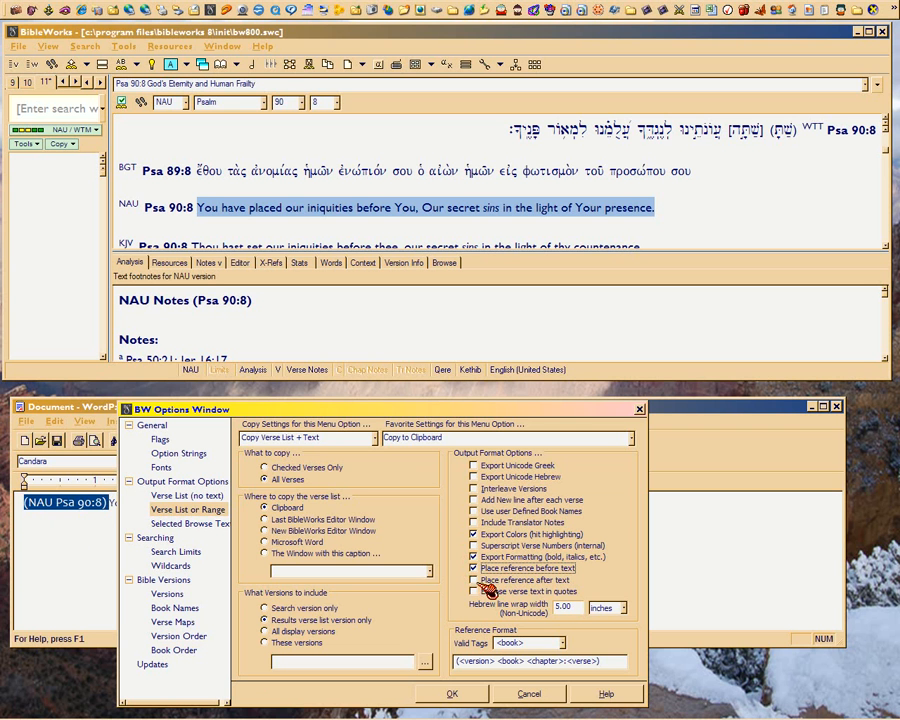
Step: Review the export flags and return to the reference placement option in the verse list or range settings
left_click(163, 440)
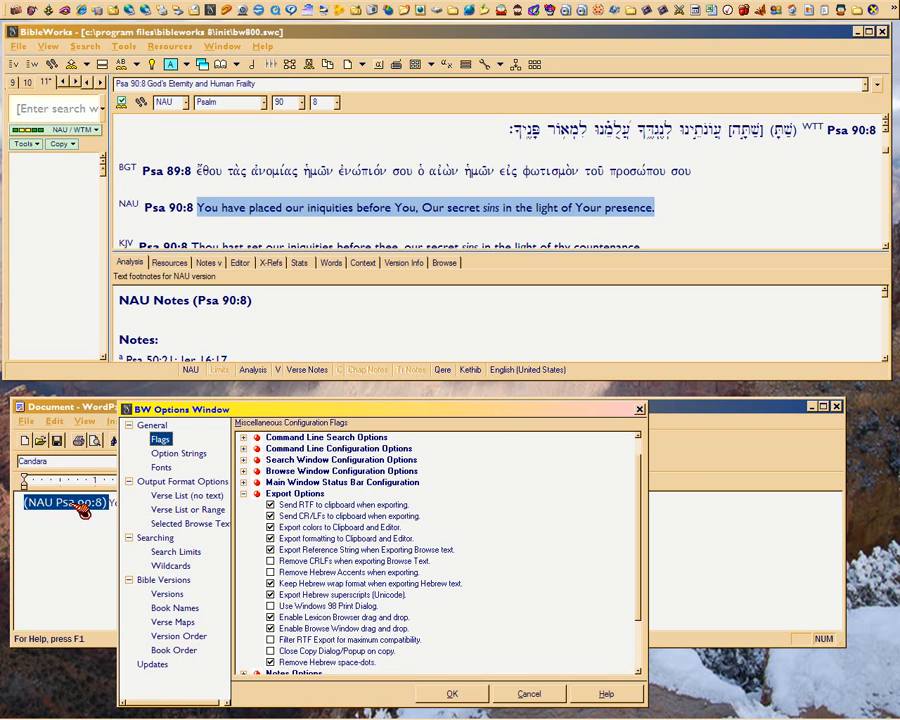
left_click(195, 510)
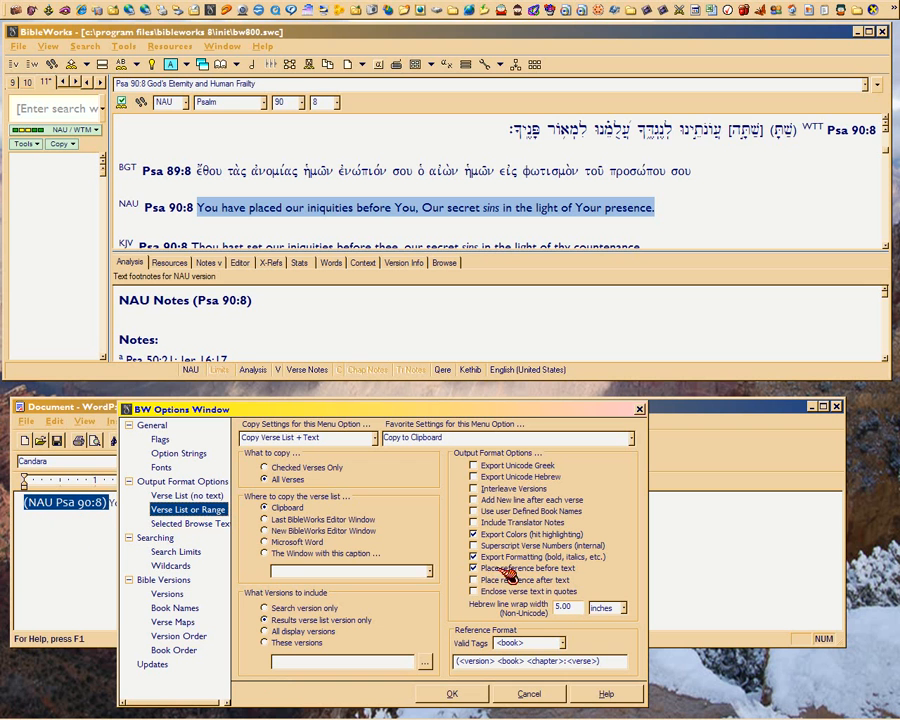
left_click(474, 568)
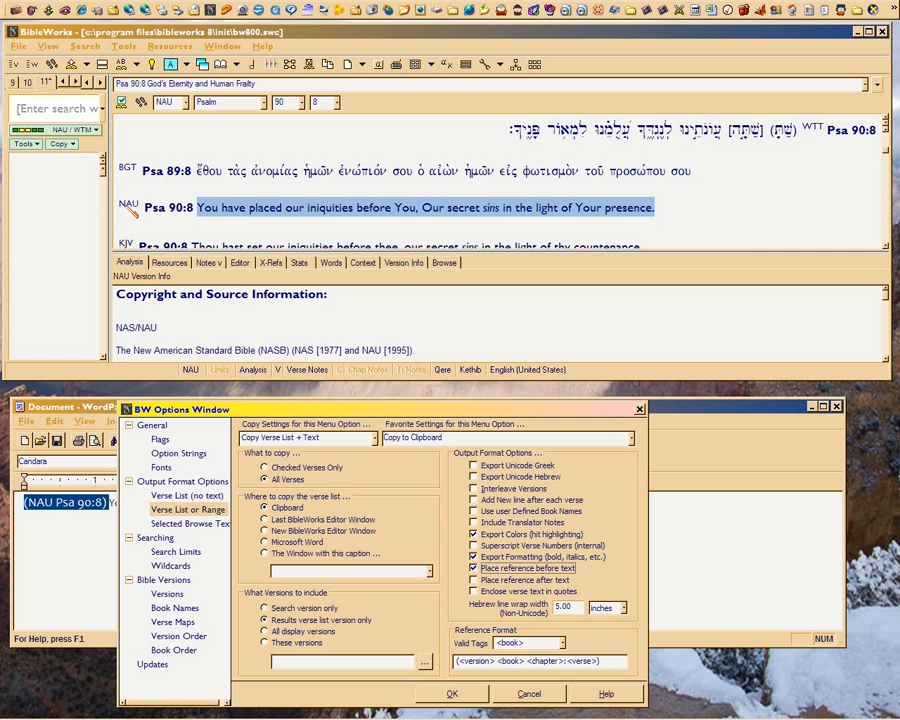
Step: Highlight the NAU, BGT and KJV version labels in front of the displayed verse, one after another
left_click(127, 206)
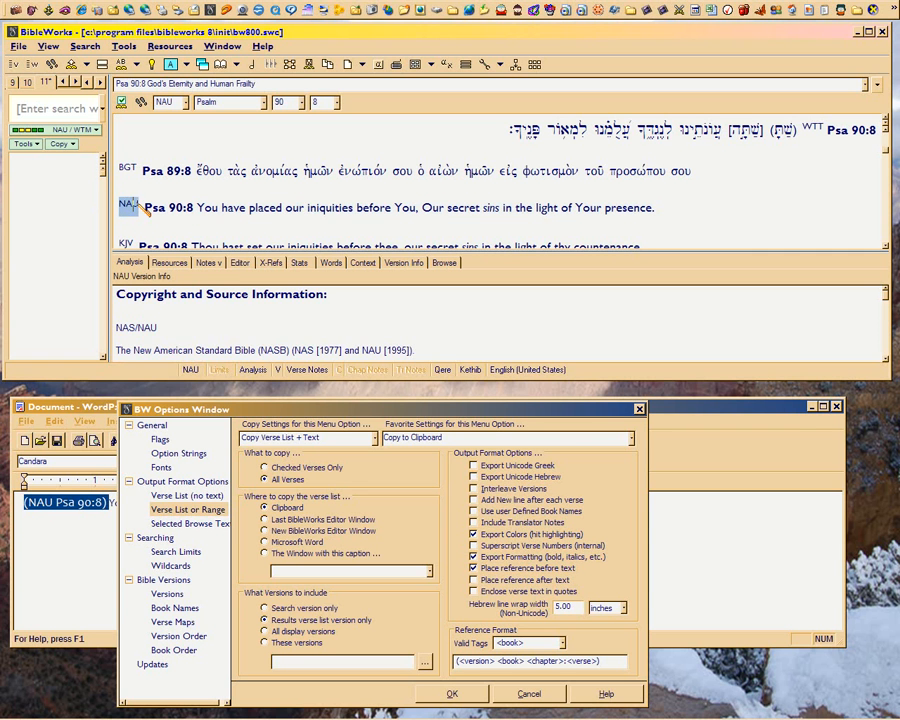
left_click(124, 168)
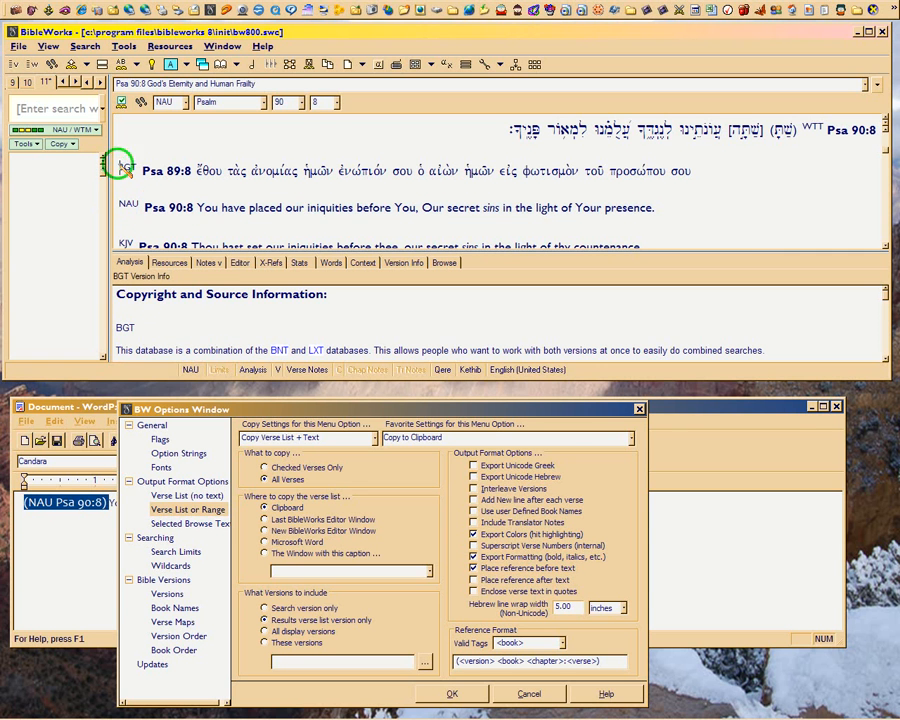
mouse_move(131, 222)
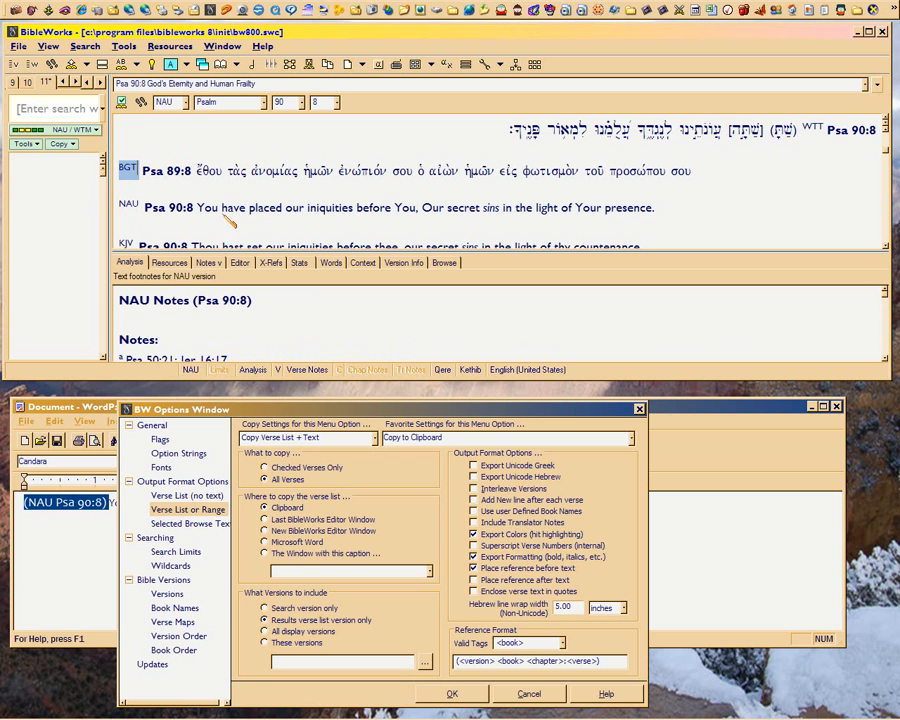
scroll(240, 217, "down", 1)
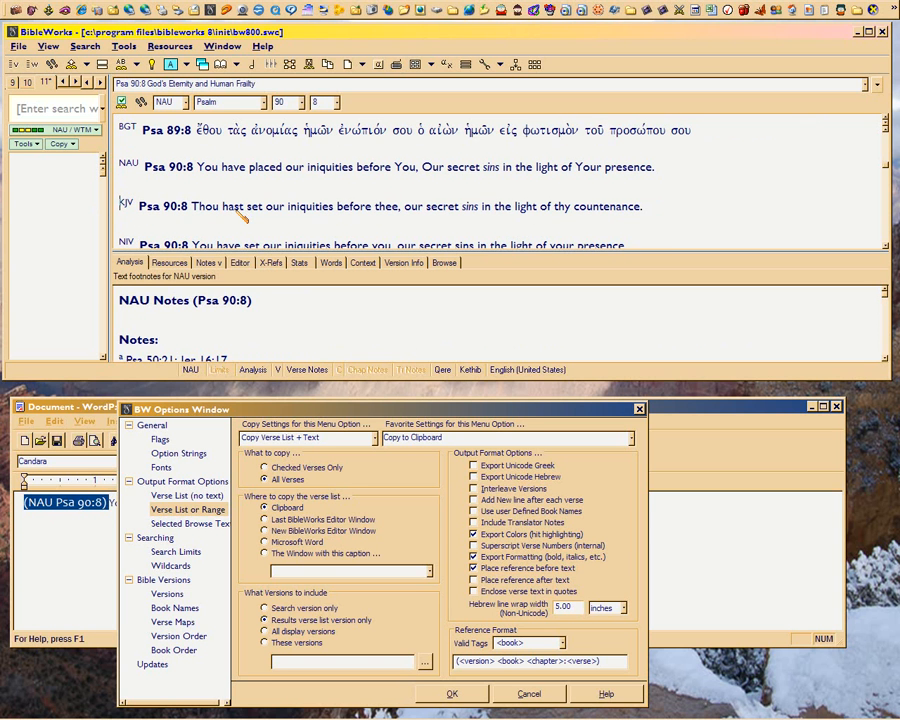
left_click(126, 204)
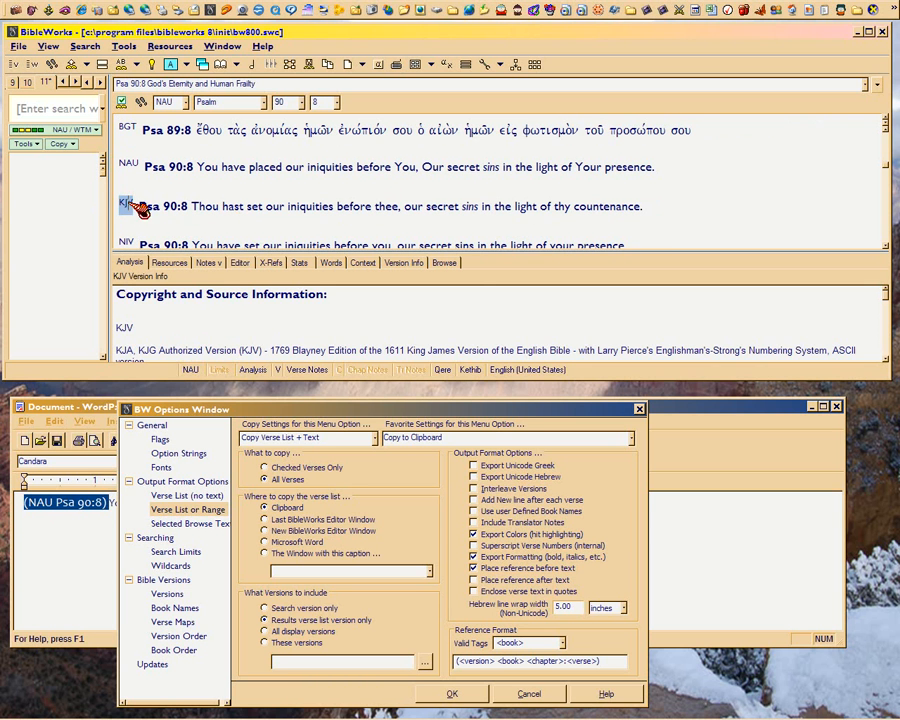
Step: Try switching Place reference before text off and restore it to enabled
left_click(475, 568)
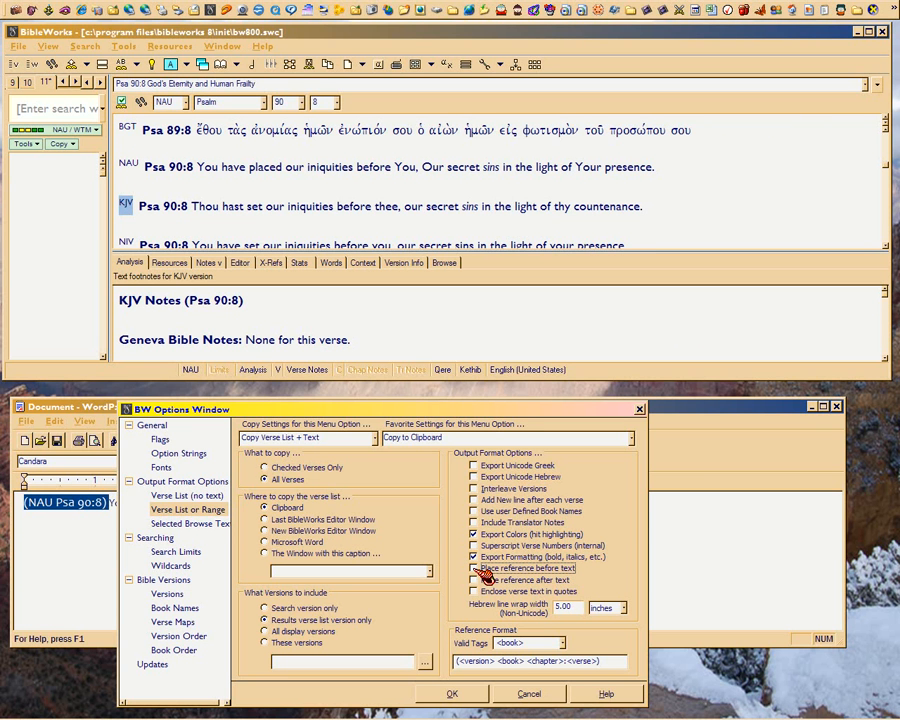
left_click(483, 570)
left_click(473, 567)
left_click(474, 568)
Step: Highlight the KJV version label with its Psalm 90:8 reference, and do the same for the NAU verse
left_click(161, 206)
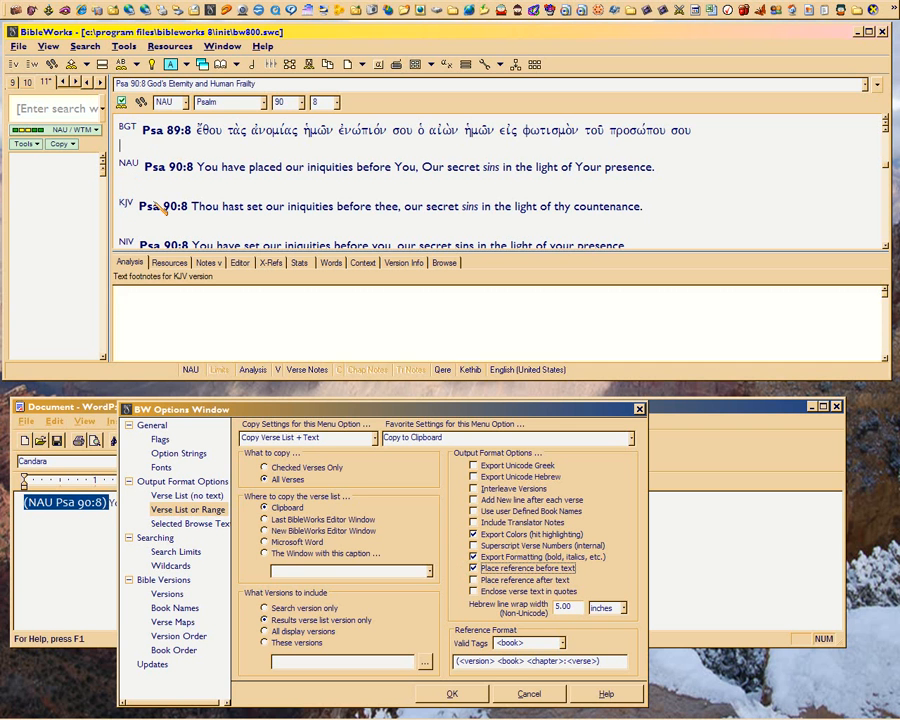
left_click_drag(120, 205, 190, 210)
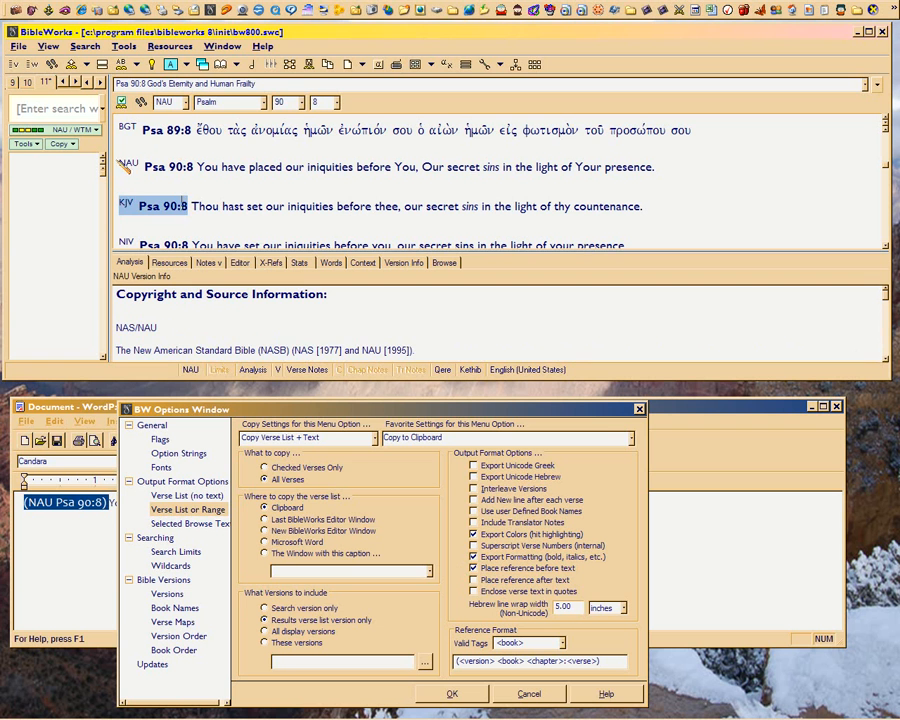
left_click(118, 159)
left_click_drag(122, 163, 194, 170)
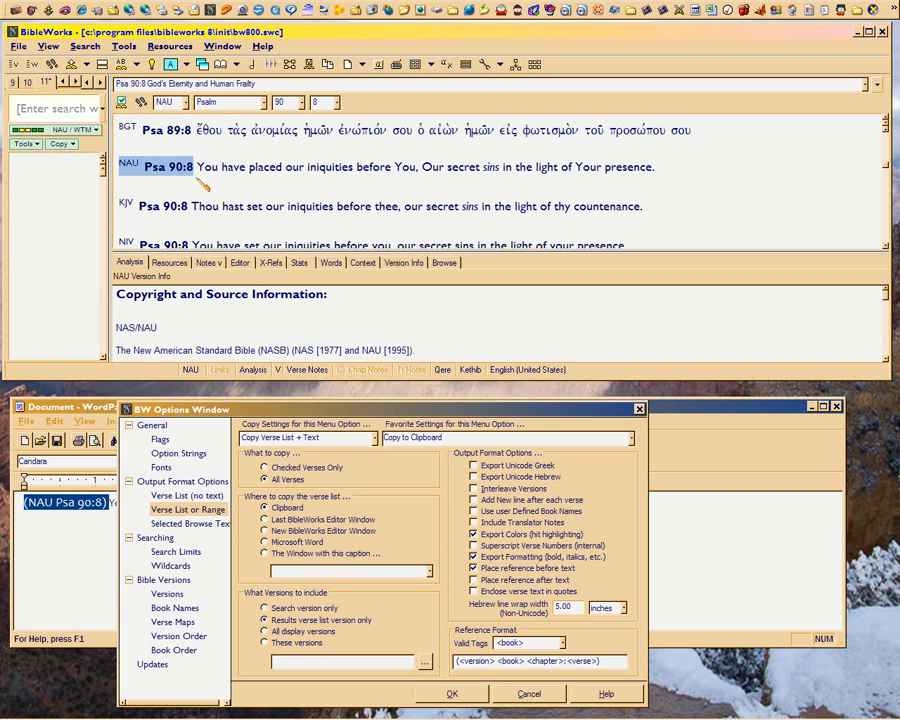
Step: Return to the flags settings and select the Export Options group
left_click(397, 411)
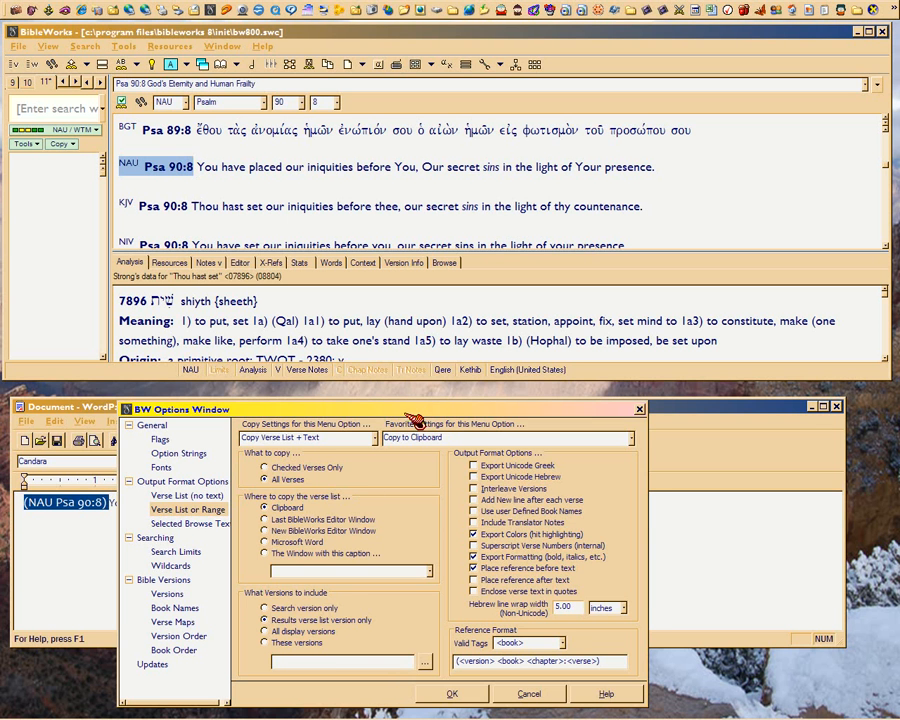
left_click_drag(409, 414, 402, 418)
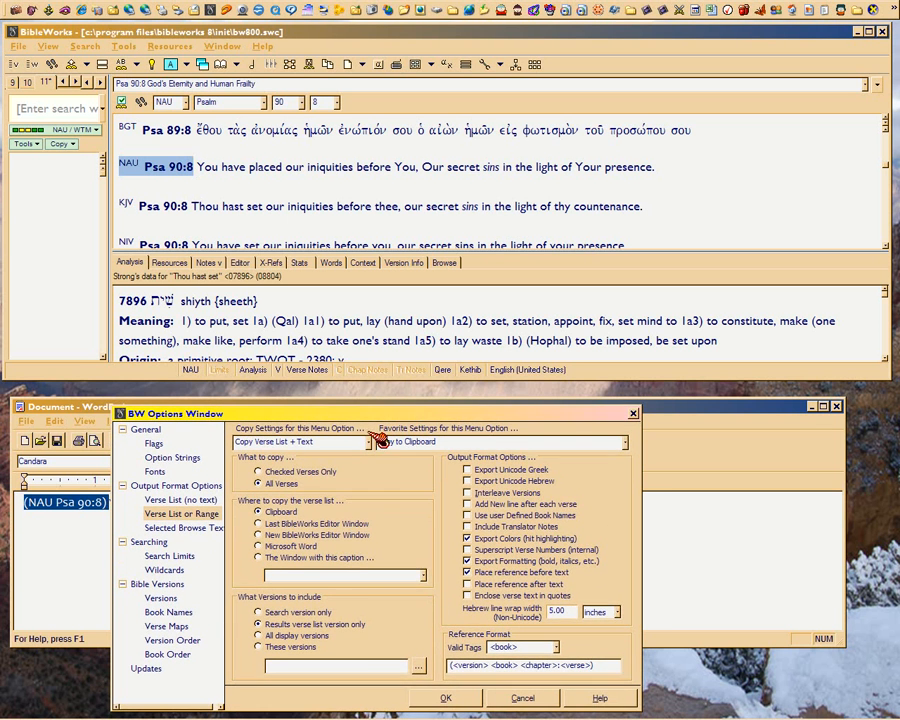
left_click(158, 447)
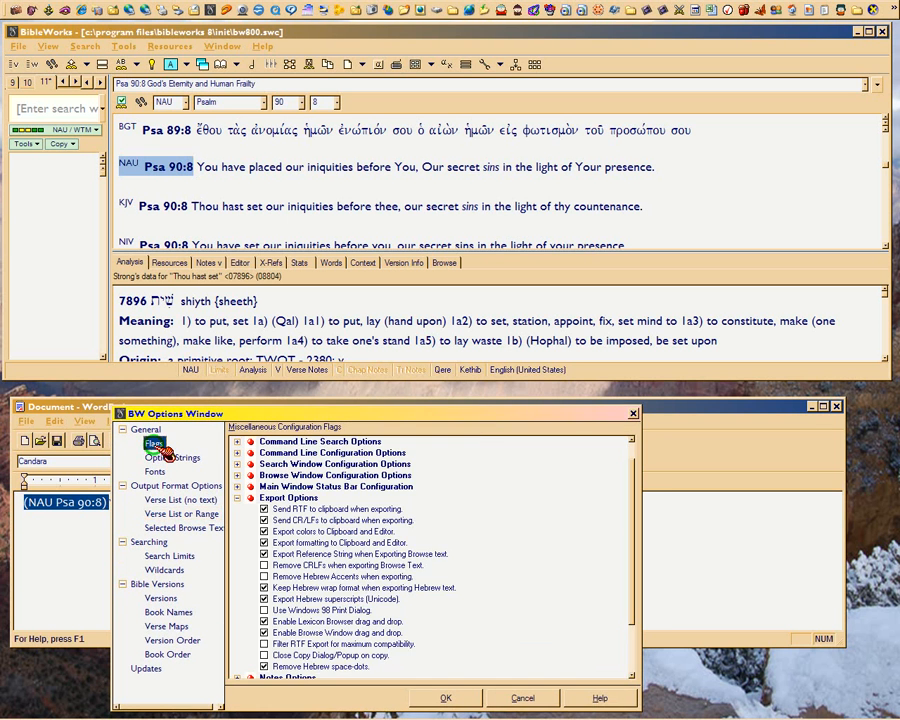
left_click(302, 499)
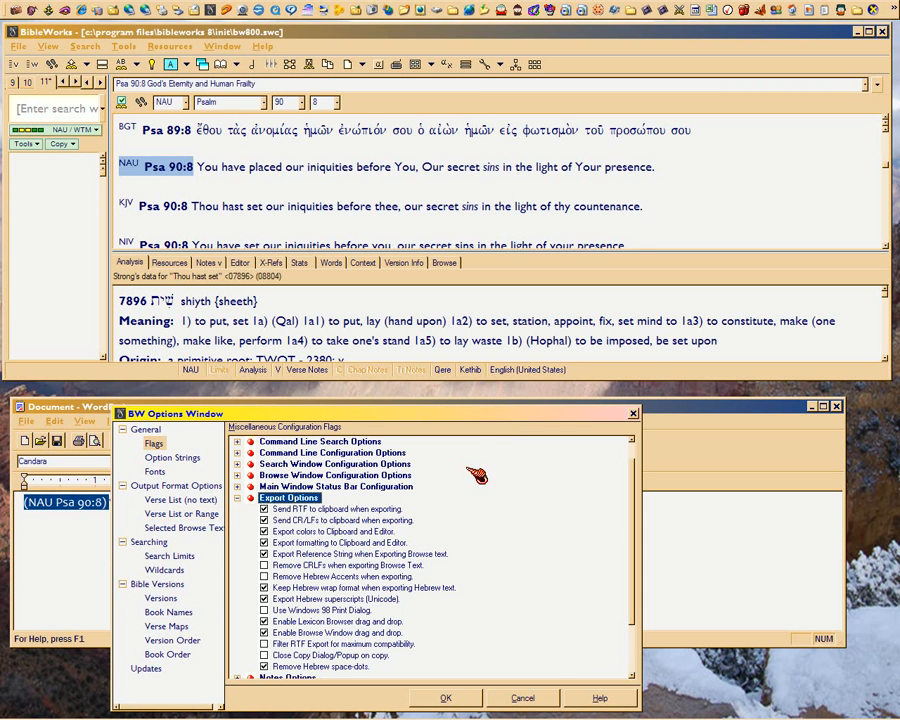
Step: Change the displayed passage from Psalms to the start of Lamentations
left_click(430, 35)
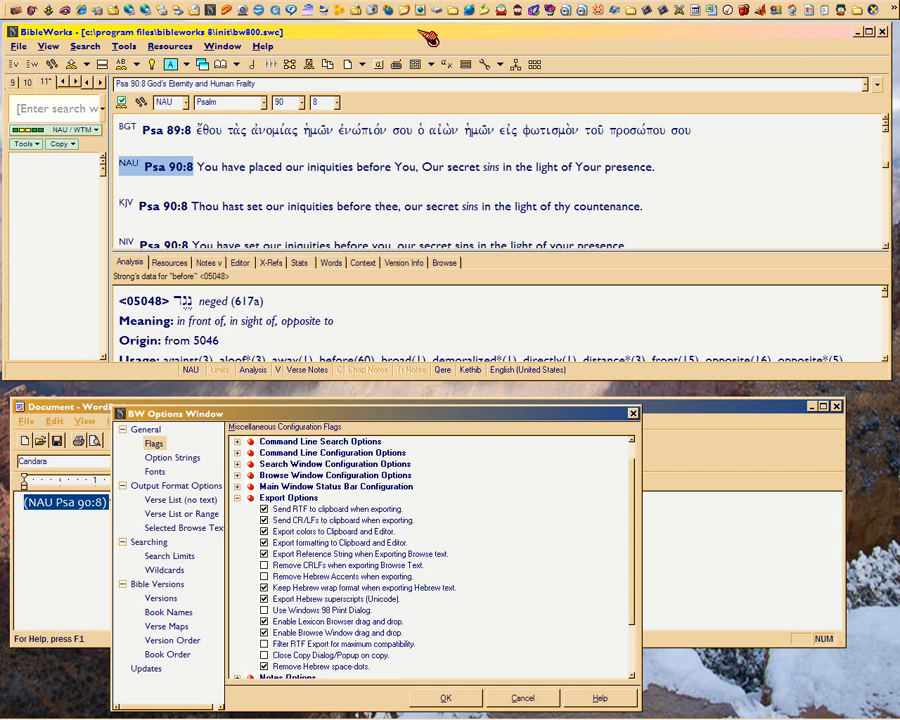
left_click(264, 102)
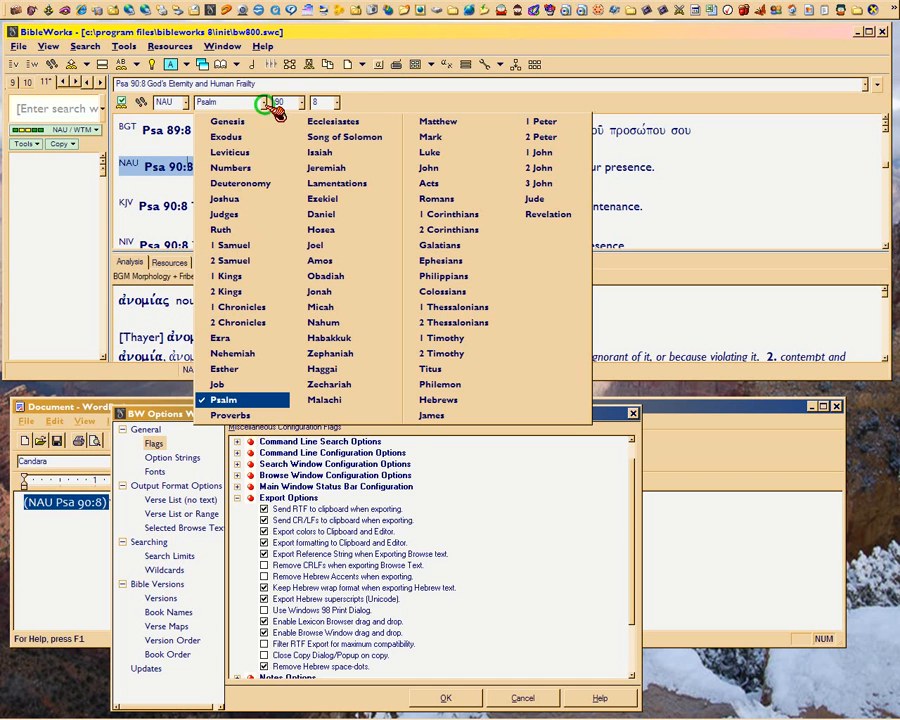
left_click(322, 183)
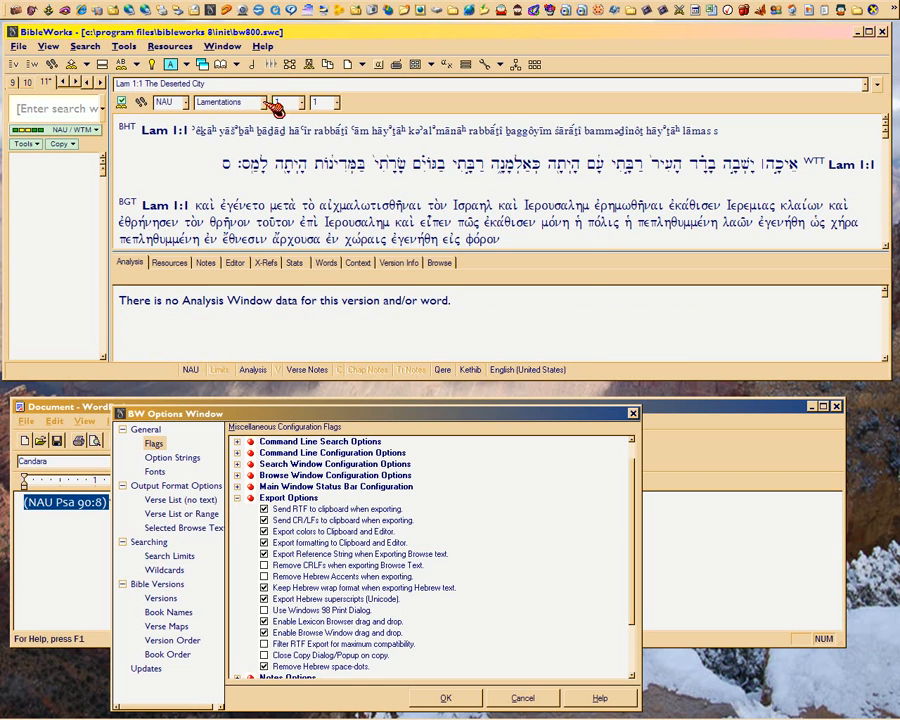
left_click(266, 102)
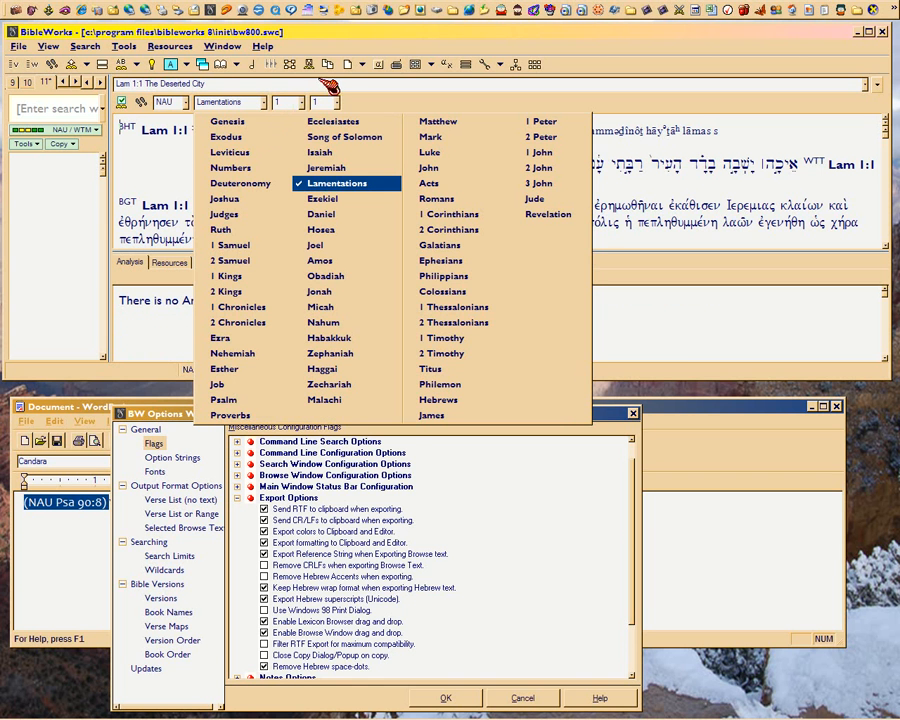
left_click(372, 104)
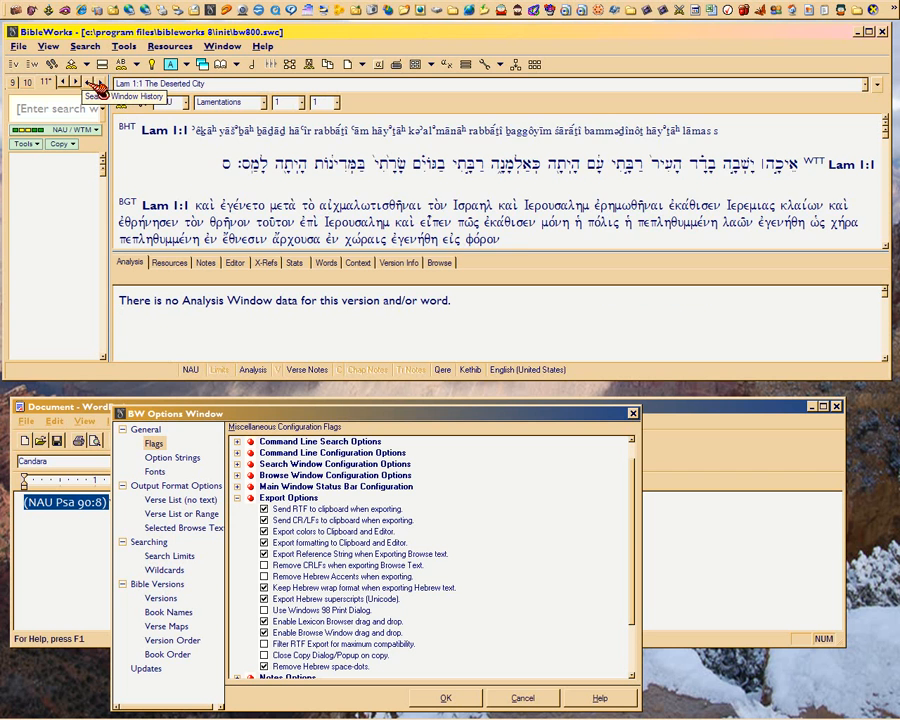
Step: Return the displayed passage to Psalm 90:8 and show the commands for saving and restoring checkpoints
left_click(89, 84)
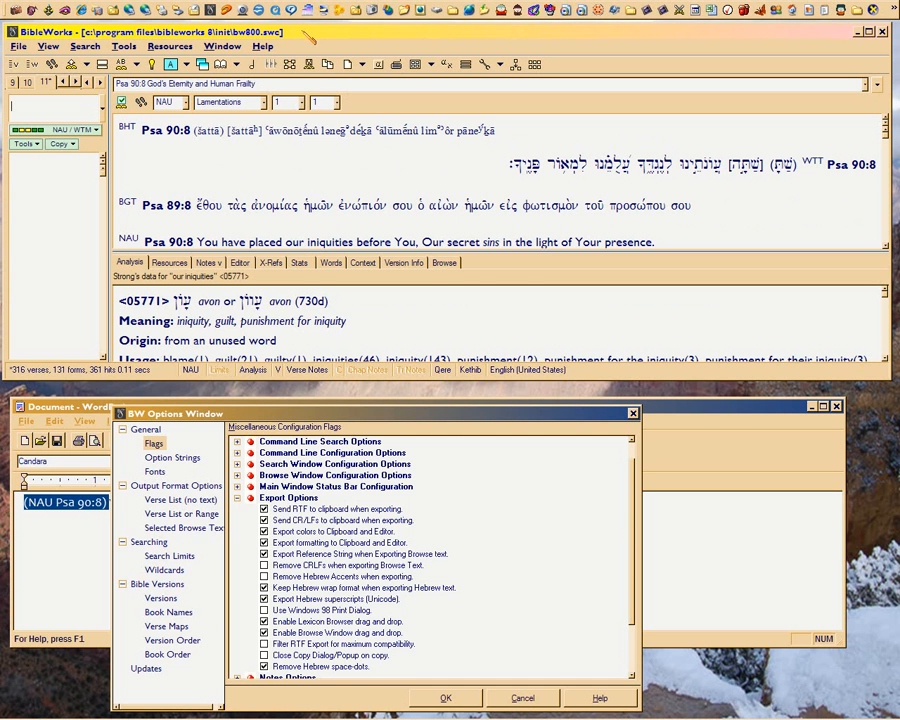
left_click(19, 46)
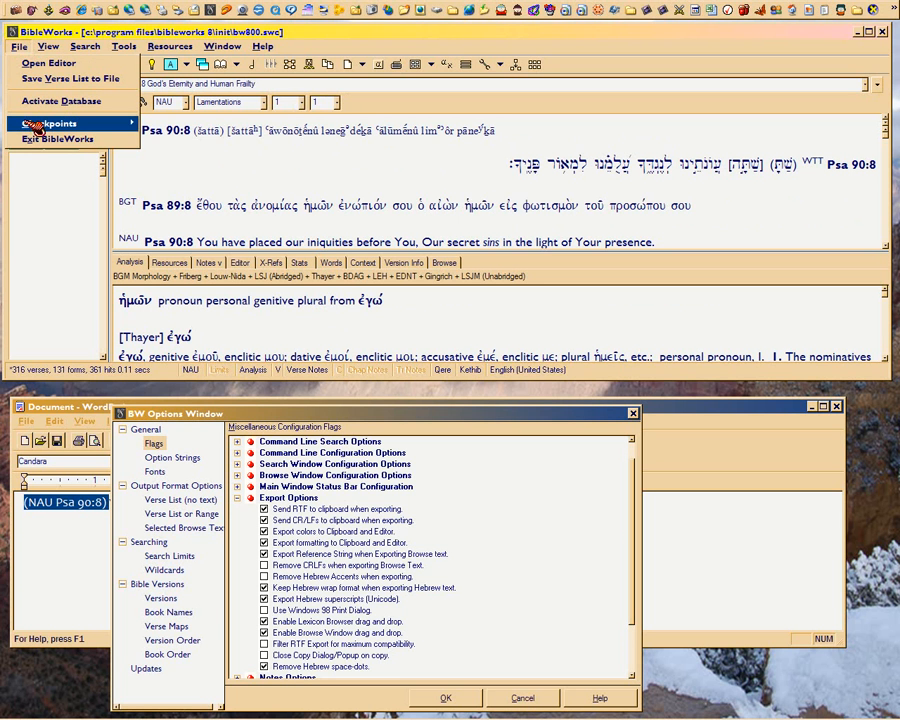
mouse_move(72, 122)
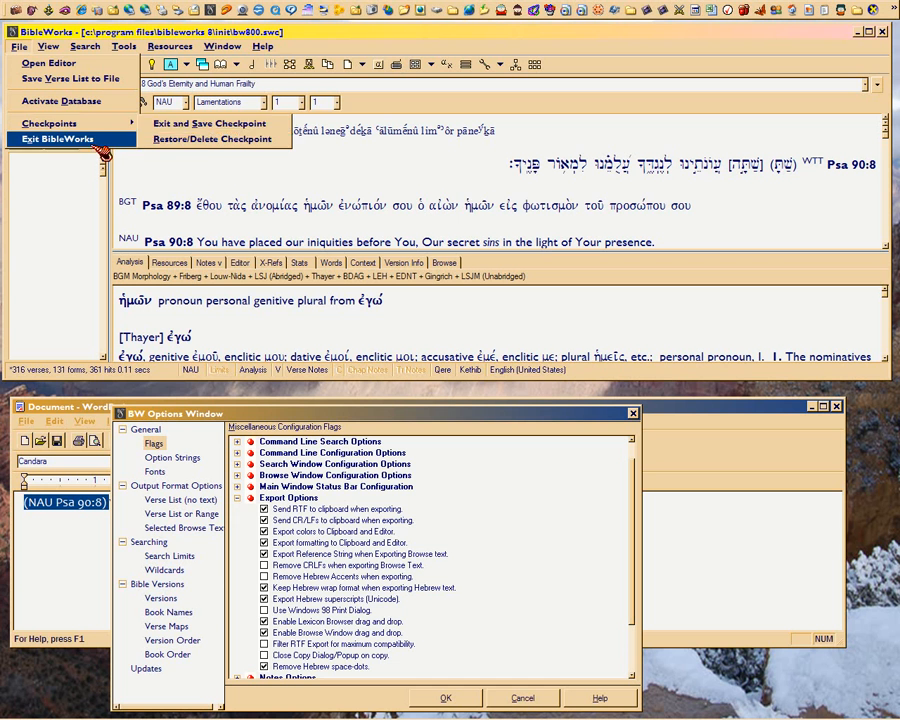
mouse_move(100, 126)
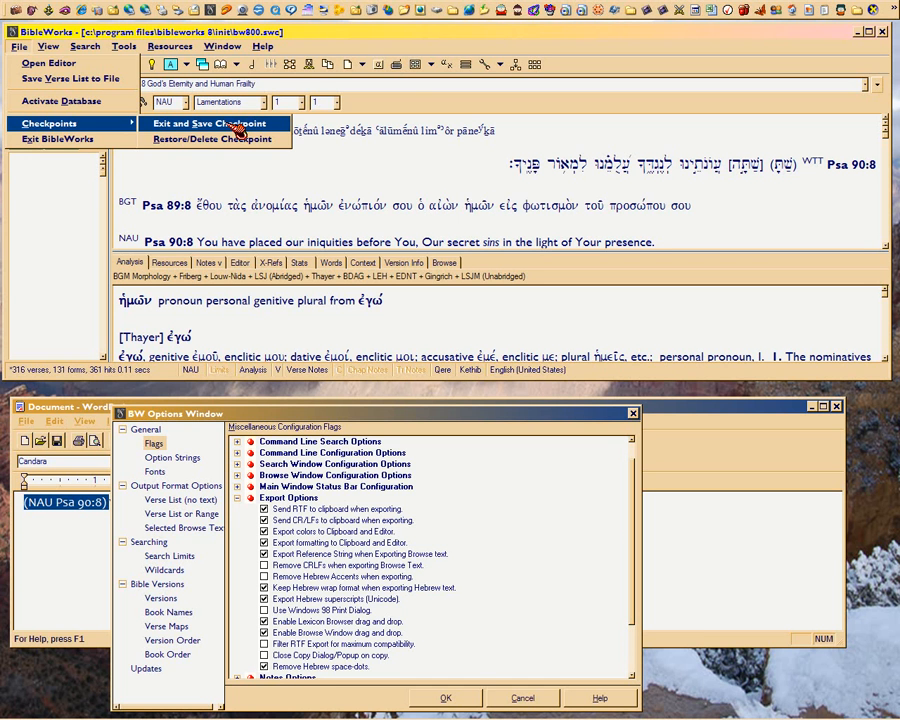
left_click(415, 103)
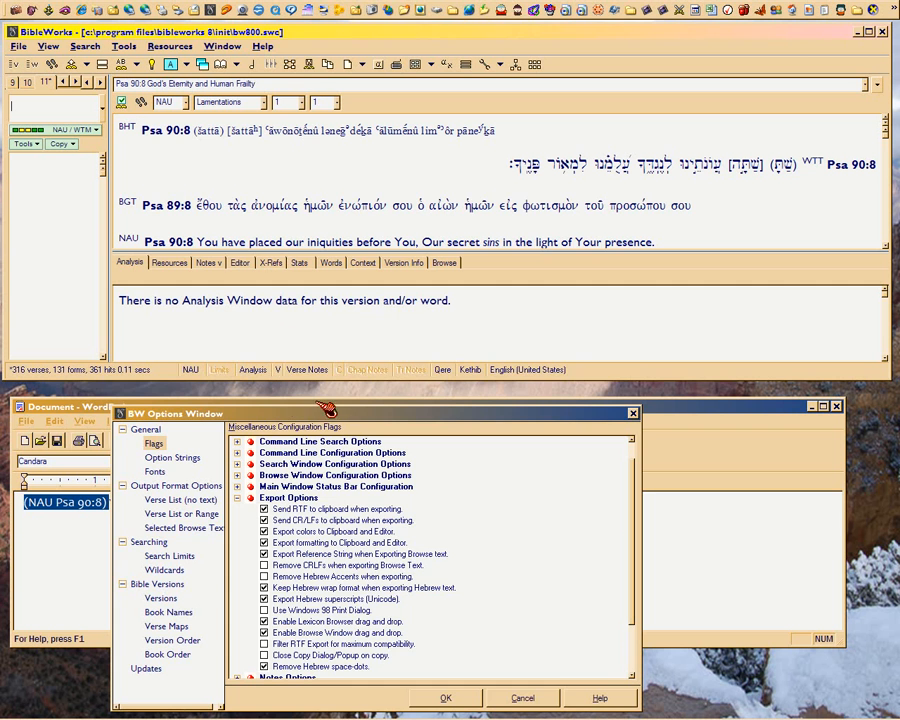
Step: Move the options window below the verse text and try switching the Send RTF and Send CR/LFs flags off and back on
left_click_drag(312, 414, 283, 242)
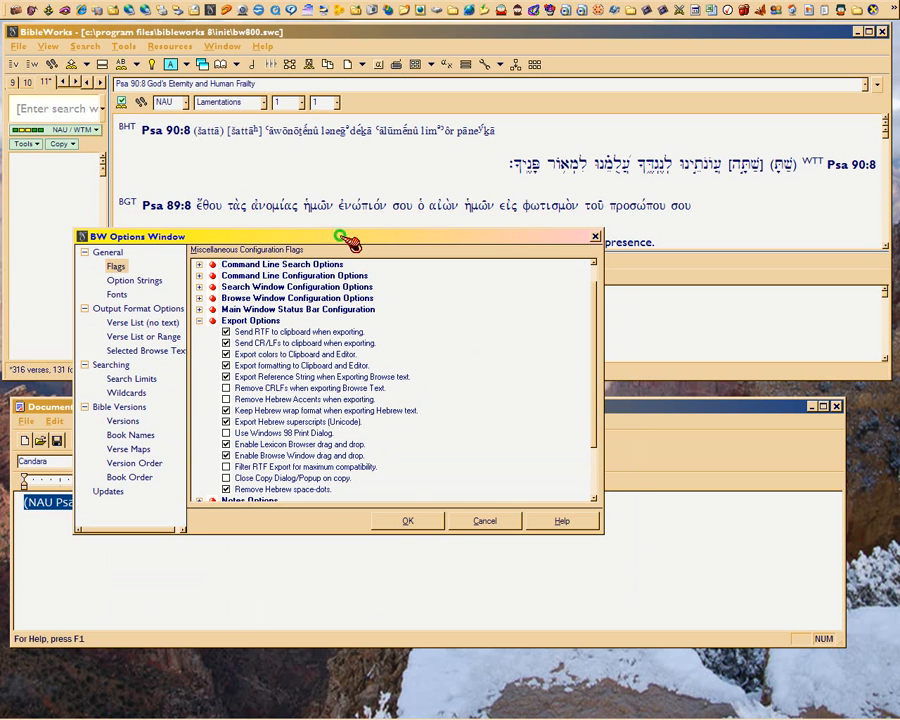
left_click_drag(346, 237, 350, 272)
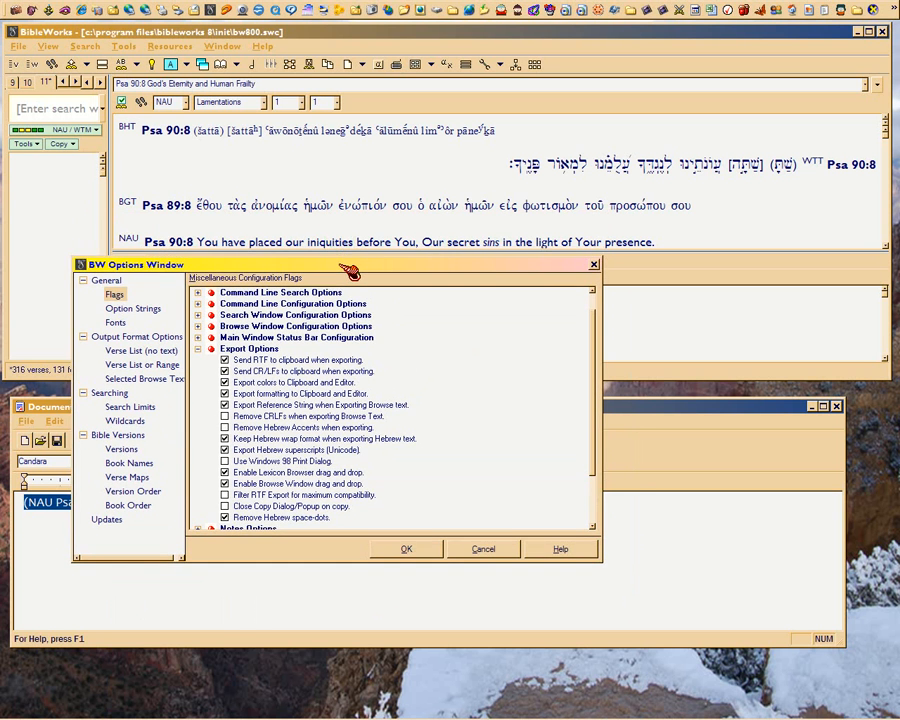
left_click(325, 362)
left_click(325, 365)
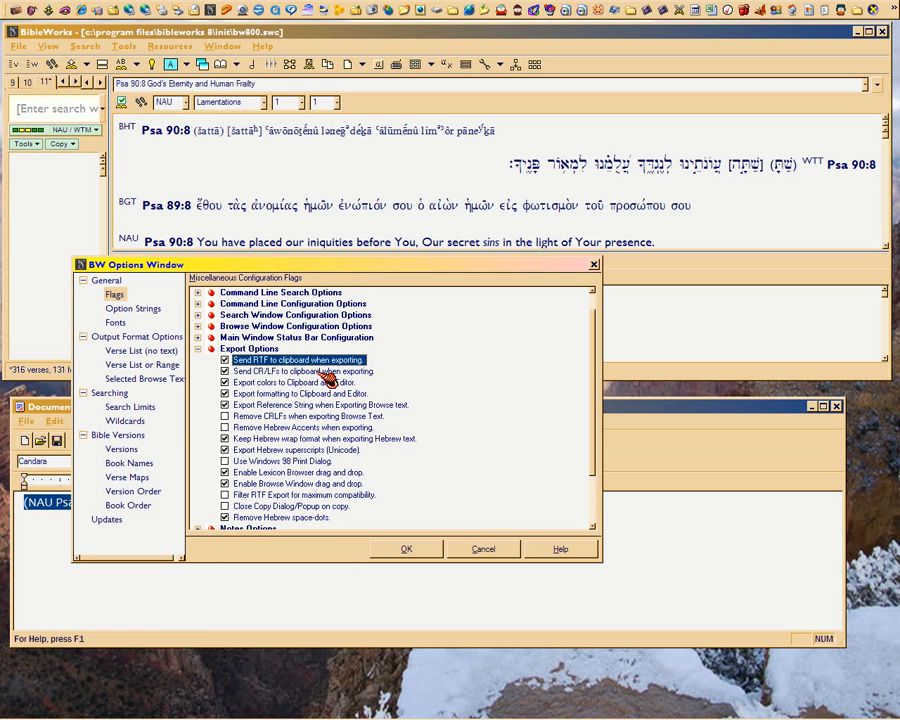
left_click(324, 372)
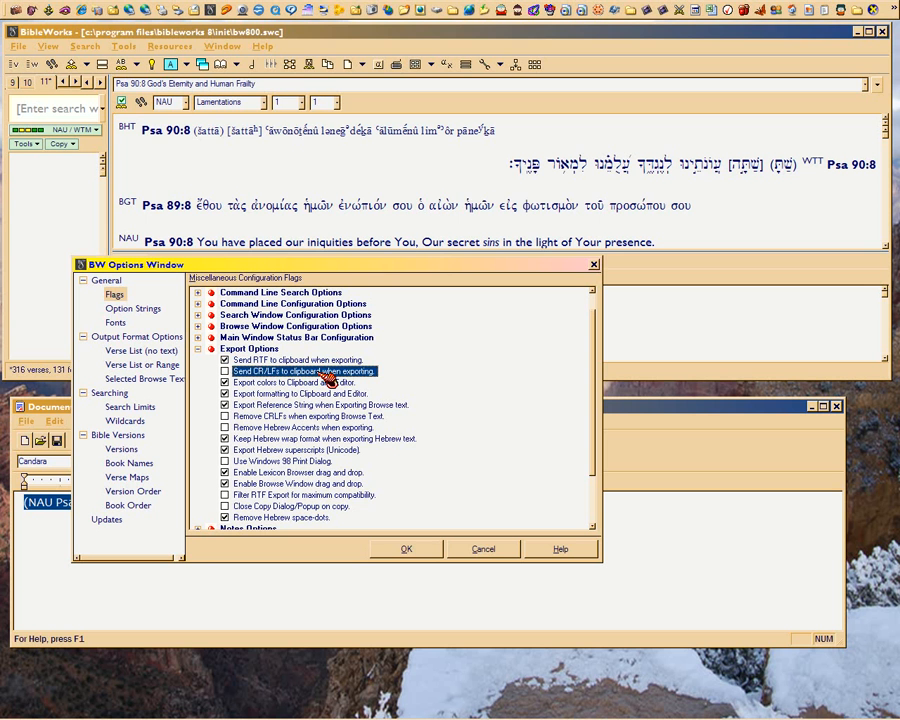
left_click(327, 376)
Step: Display Psalm 90 as continuous NAU text and select verses 8 to 10
left_click(388, 177)
left_click(150, 102)
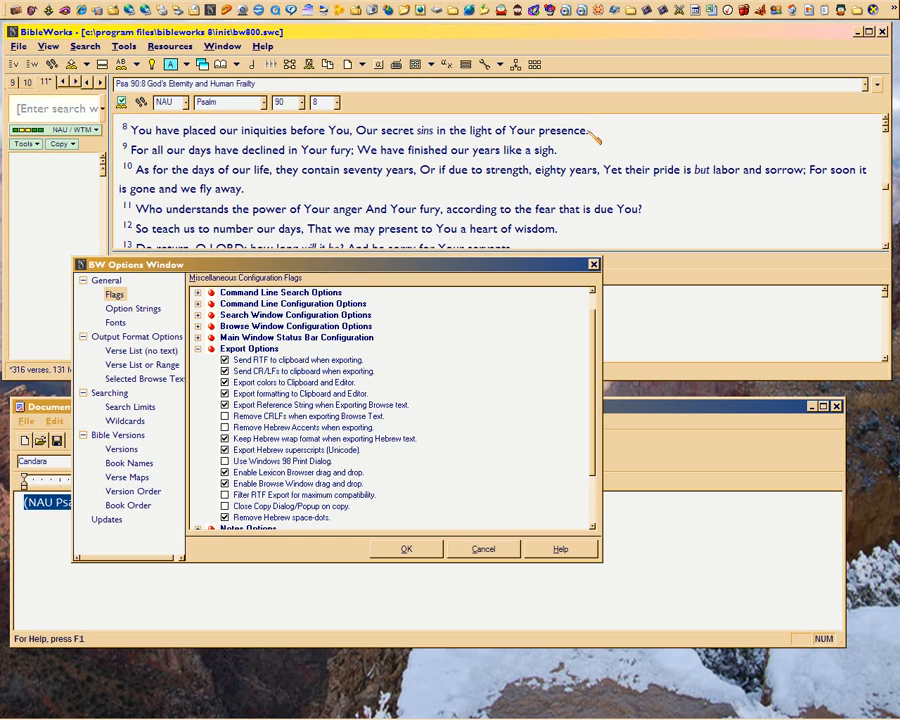
left_click_drag(589, 131, 184, 142)
left_click_drag(124, 148, 251, 197)
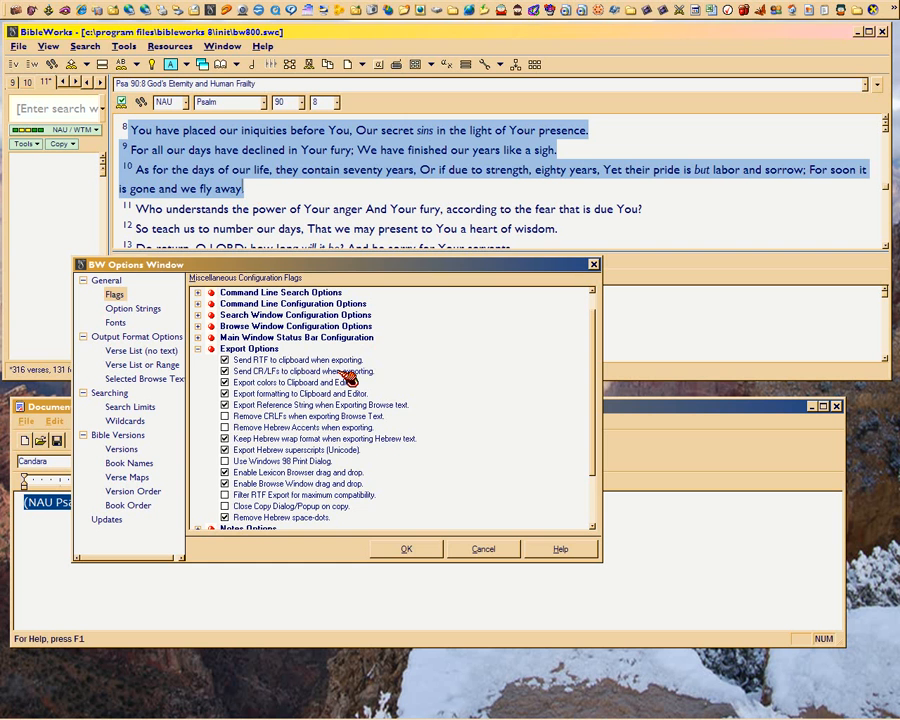
Step: Try switching Send CR/LFs to clipboard off and on, and open the Verse List (no text) output format settings
left_click(347, 372)
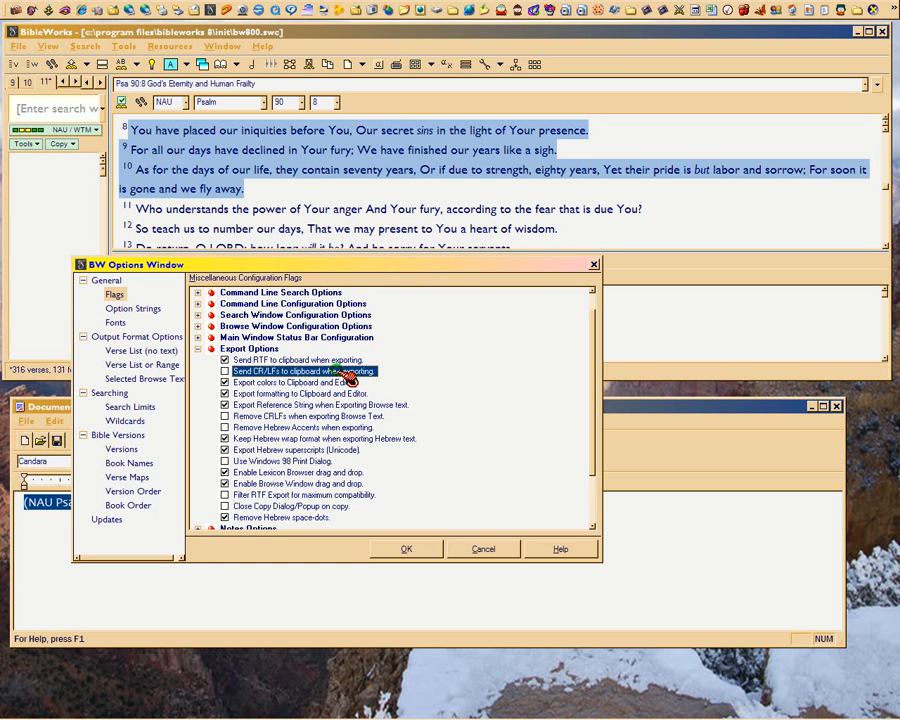
left_click(349, 377)
left_click(138, 338)
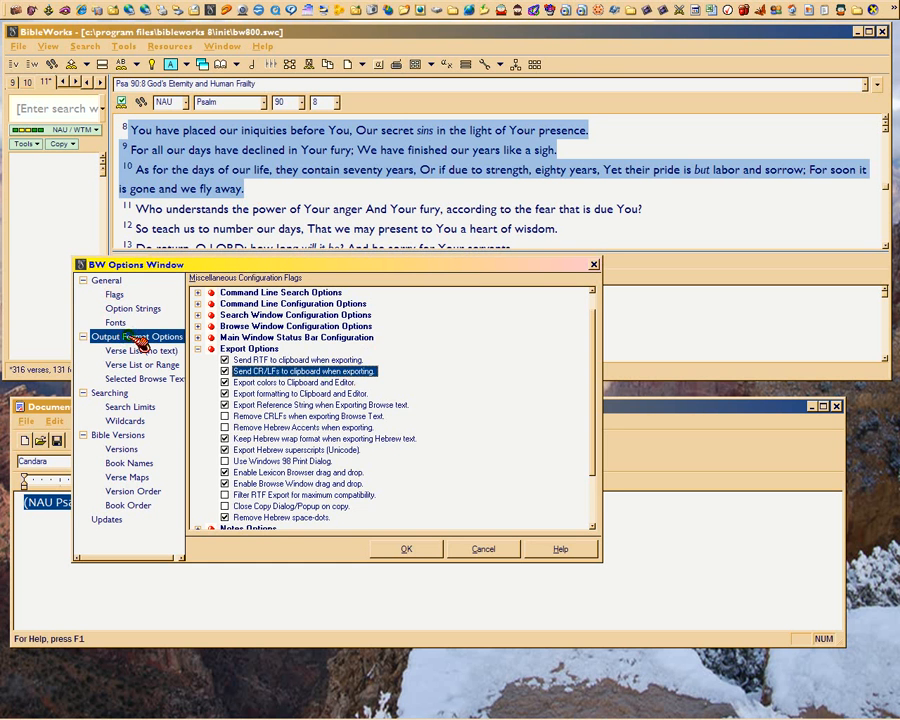
left_click(143, 352)
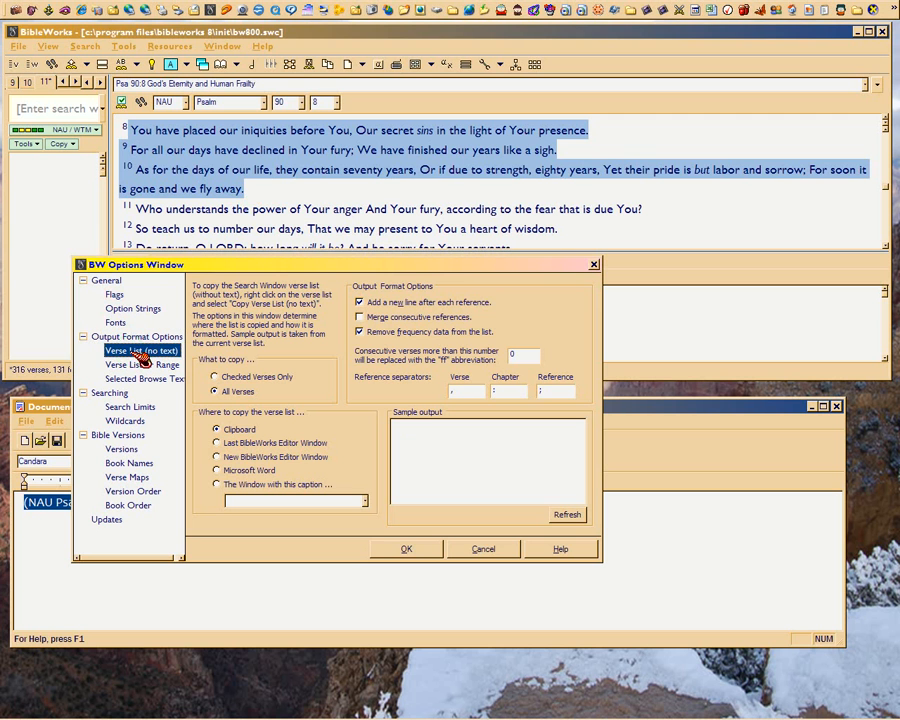
Step: Try switching Add a new line after each reference off and restore it to enabled
left_click(370, 306)
left_click(365, 304)
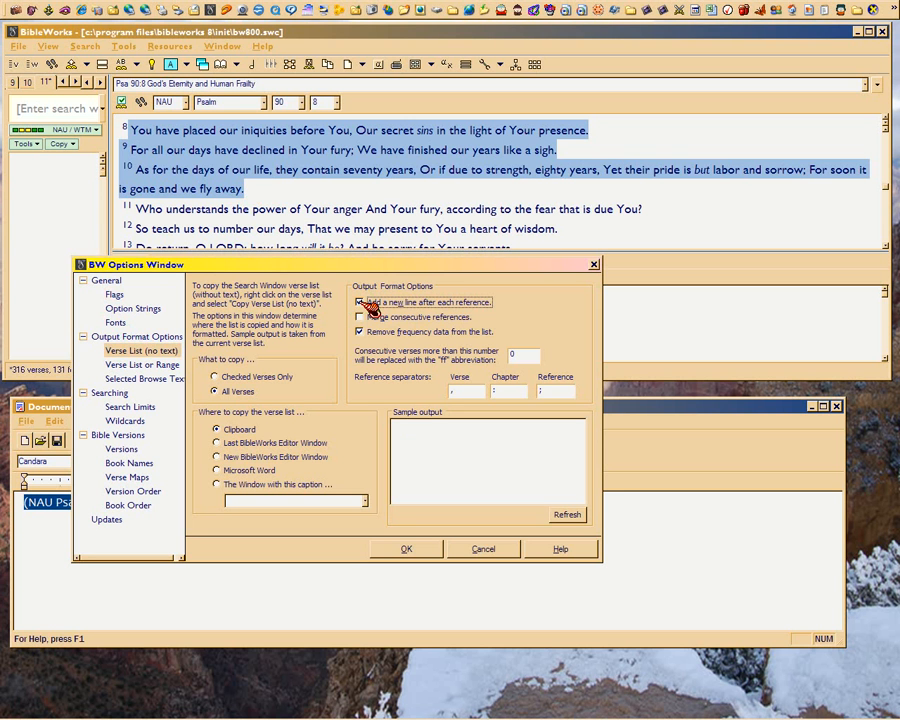
left_click(362, 303)
left_click(362, 303)
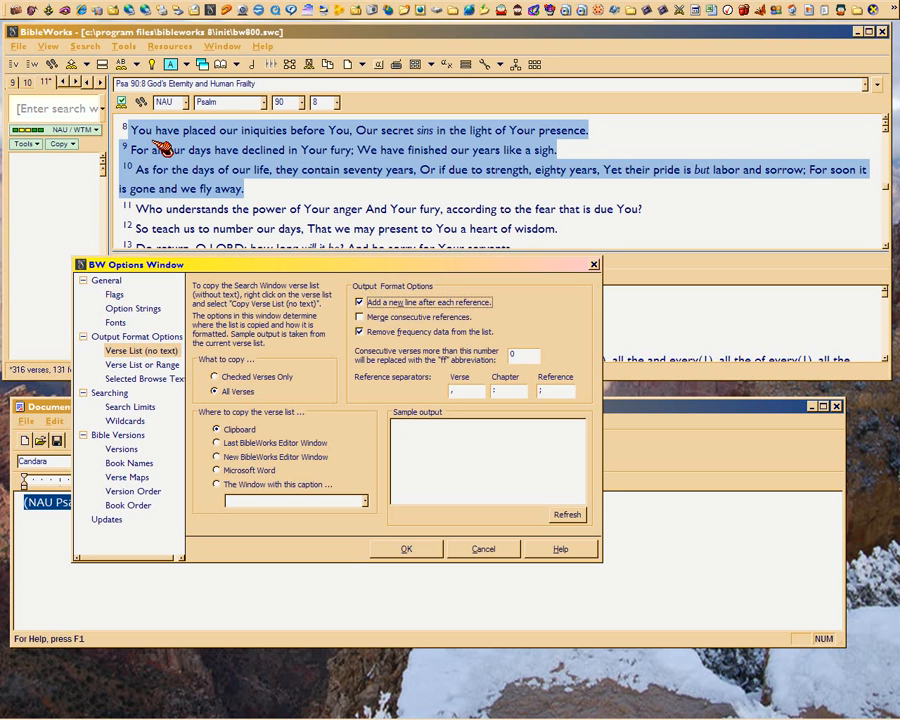
Step: Select Psalm 90:8-10 in the NAU text and copy it into the Sample output box
left_click_drag(127, 129, 250, 194)
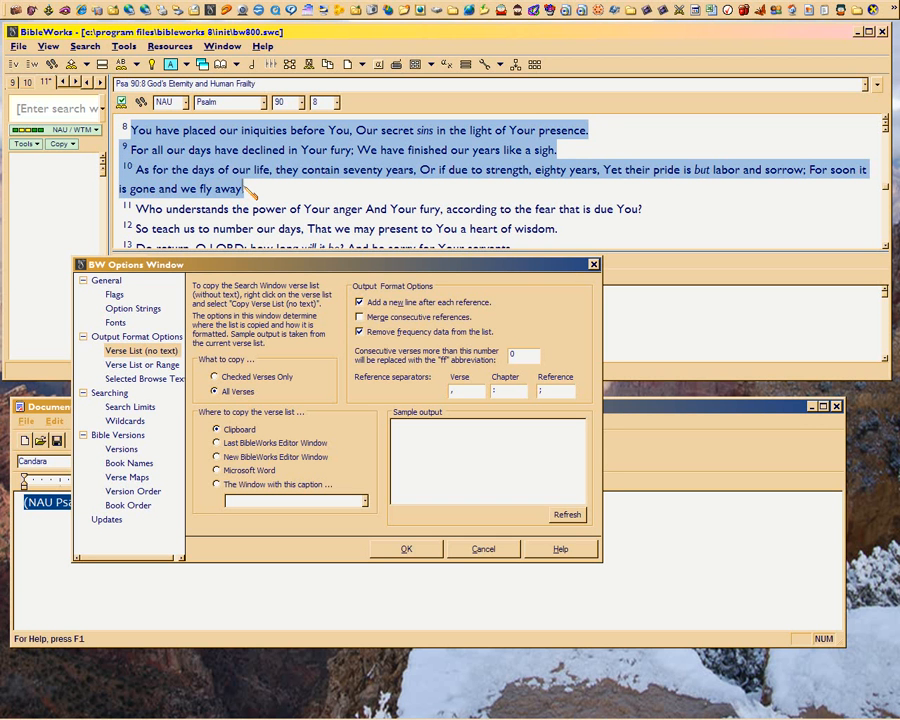
left_click(404, 436)
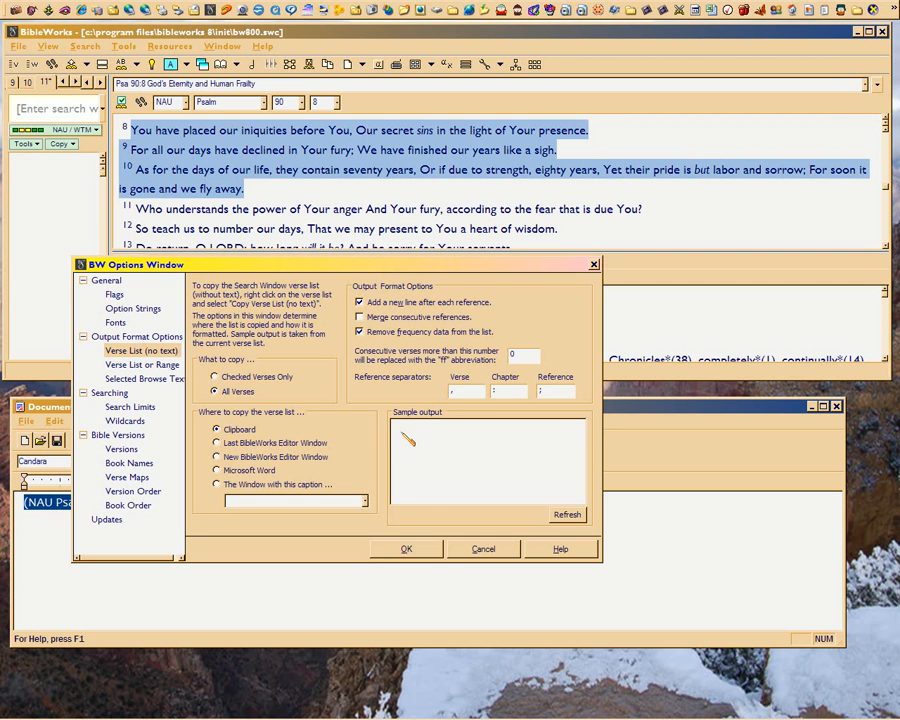
key("ctrl+v")
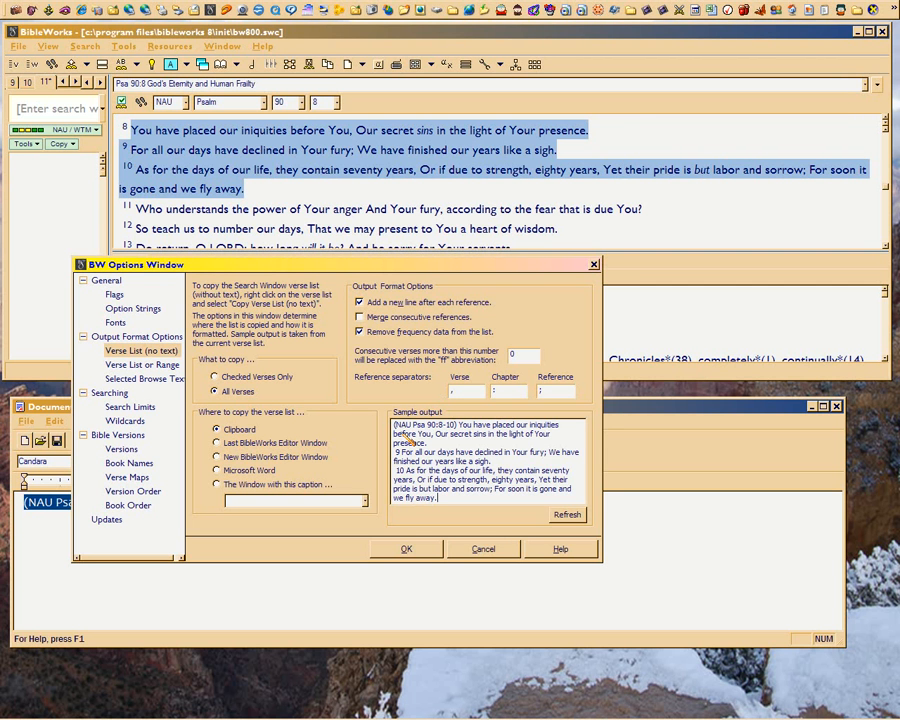
Step: Switch off Add a new line after each reference in the Verse List (no text) settings
left_click(360, 303)
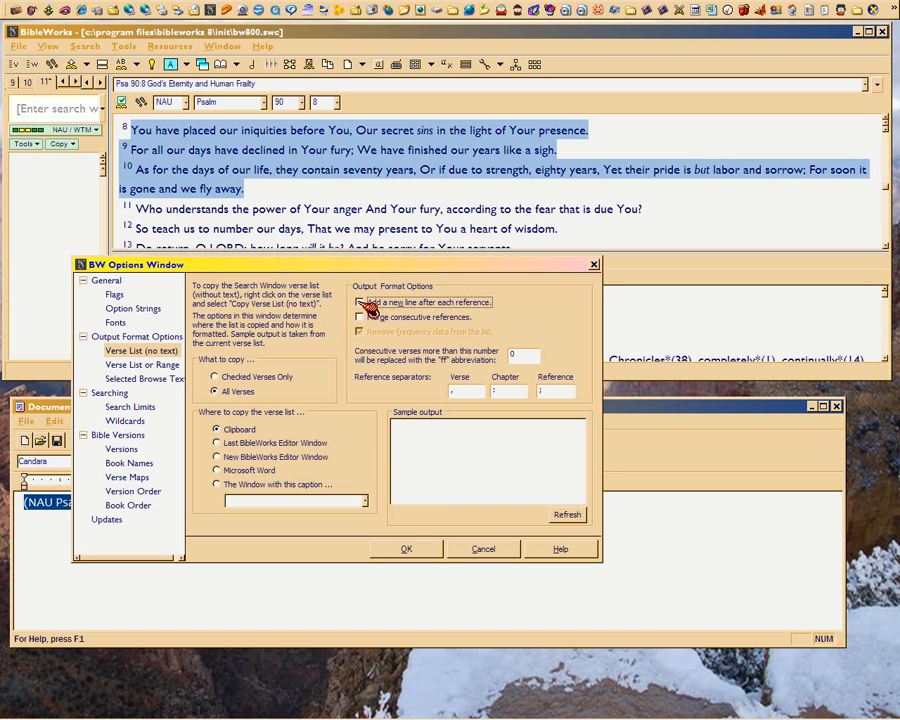
left_click(361, 303)
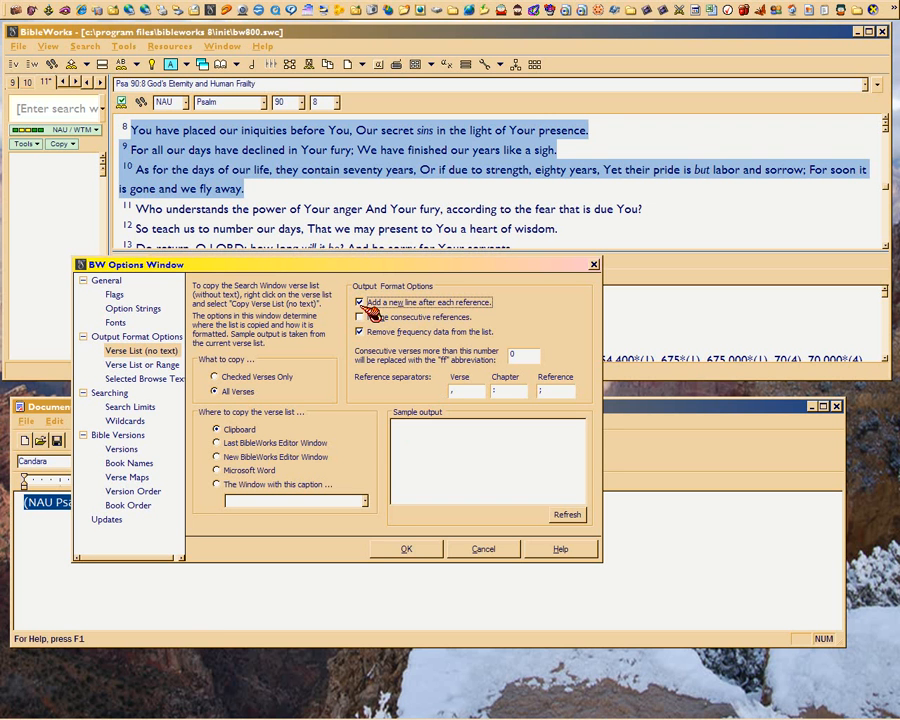
left_click(360, 302)
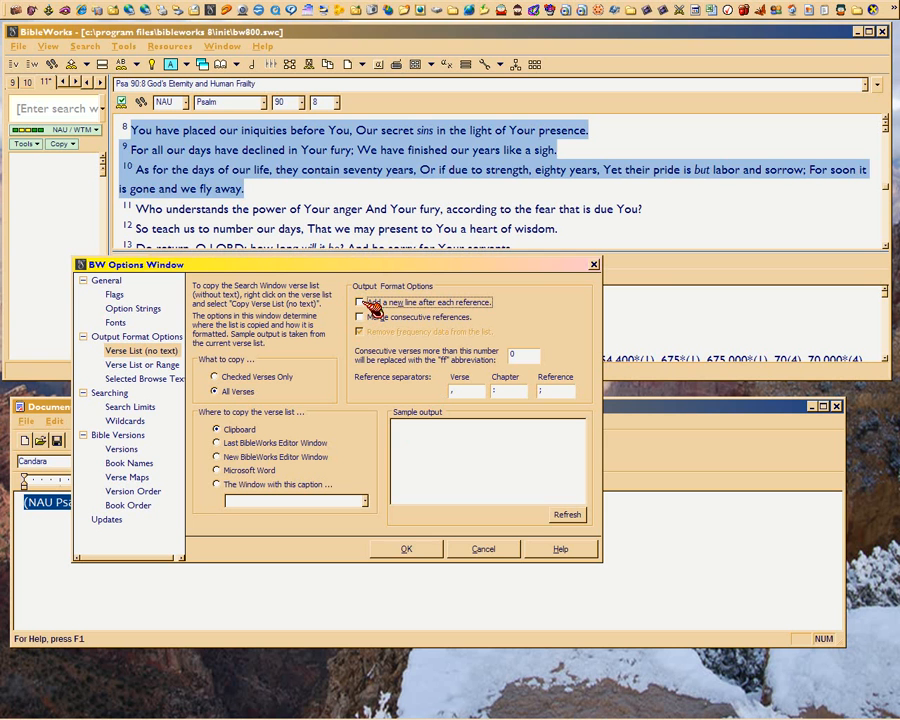
Step: Reselect Psalm 90:8-10 and try disabling the Send CR/LFs to clipboard flag in the export options
left_click(588, 139)
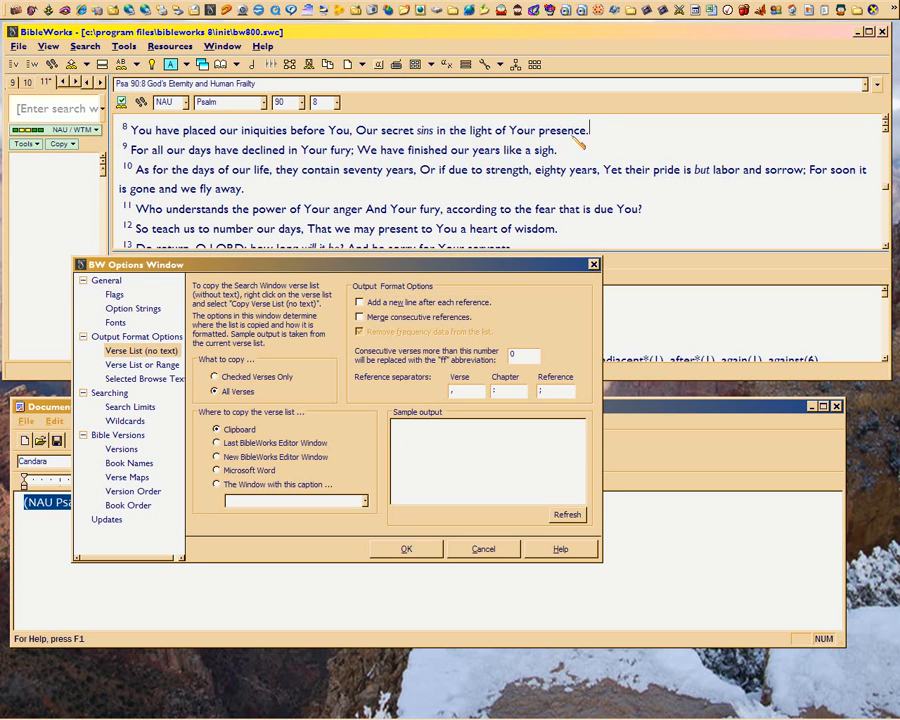
left_click(128, 125)
left_click_drag(128, 127, 250, 195)
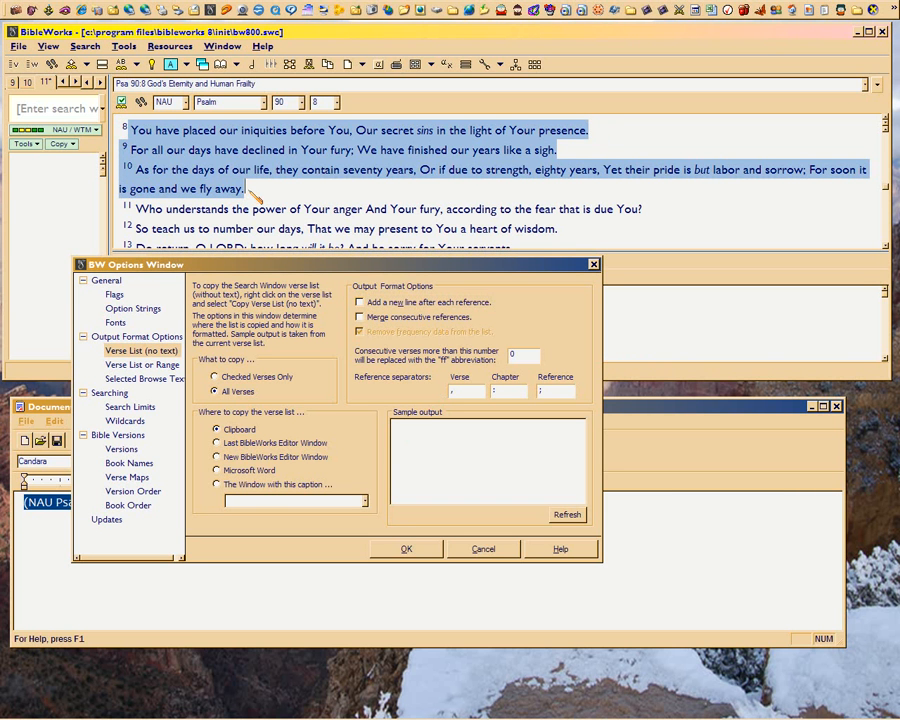
left_click(114, 294)
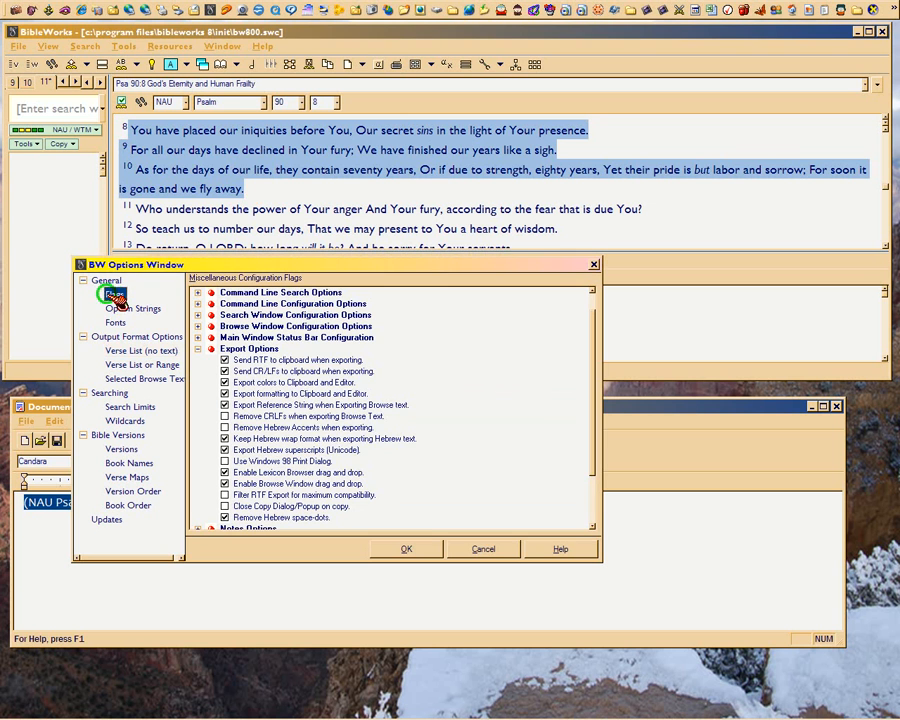
left_click(300, 371)
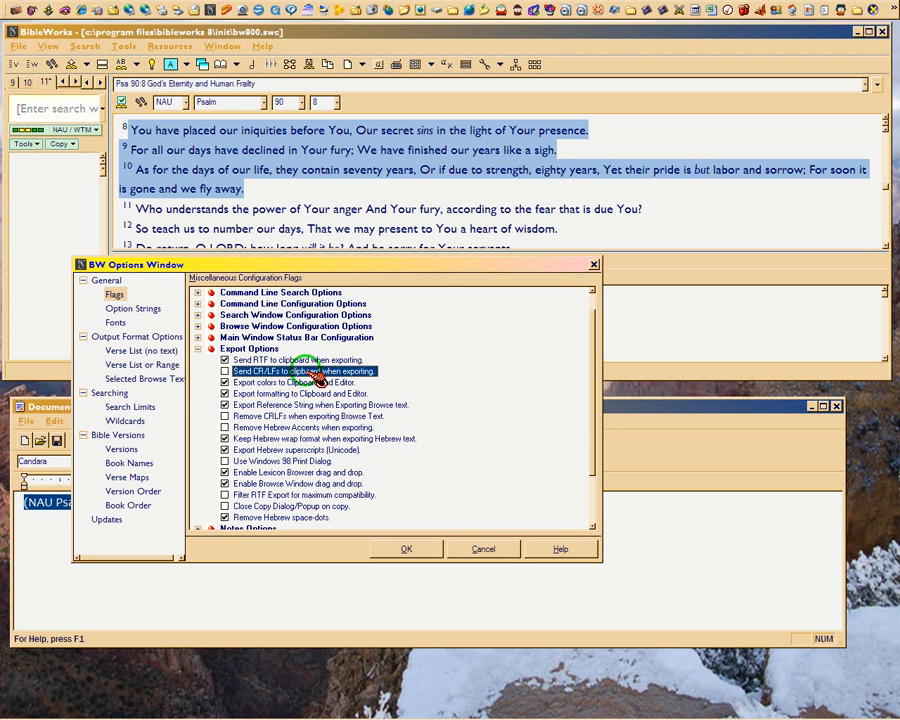
Step: Return to the output format options and enable Add a new line after each reference
left_click(140, 336)
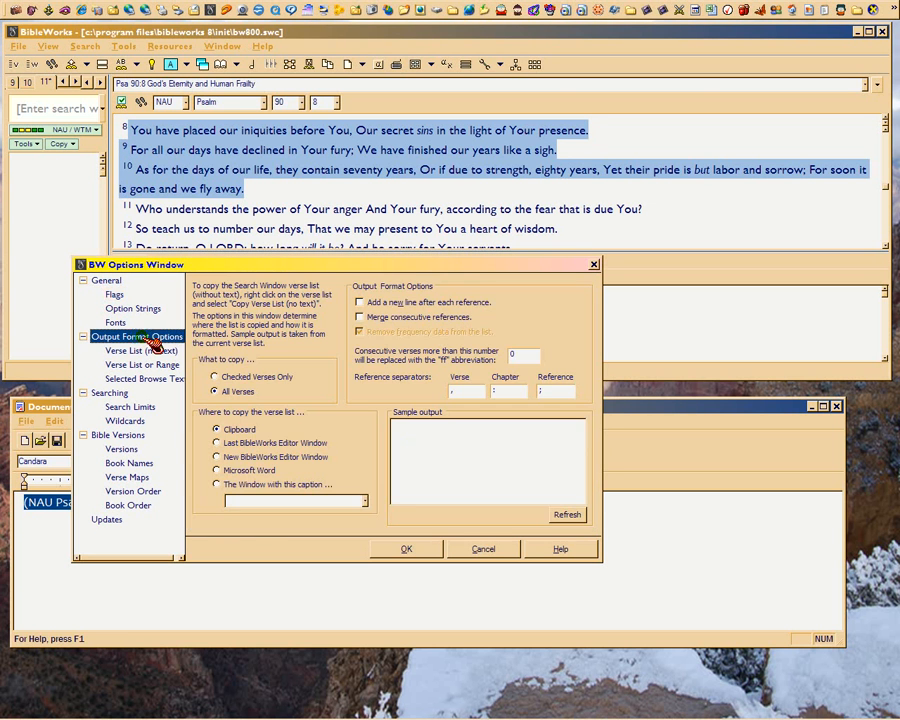
left_click(360, 302)
left_click(360, 302)
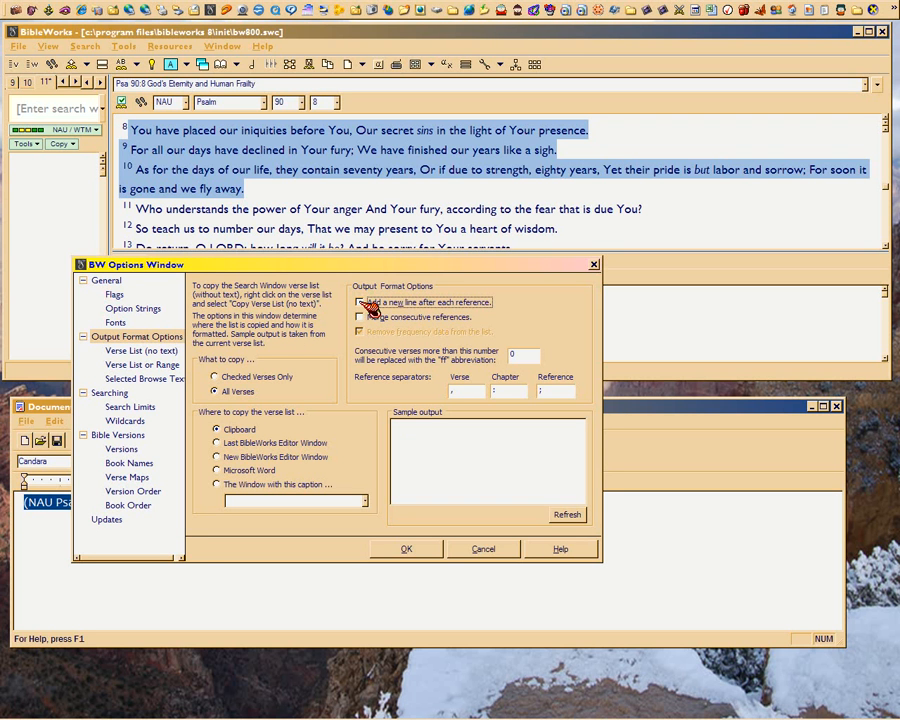
left_click(362, 303)
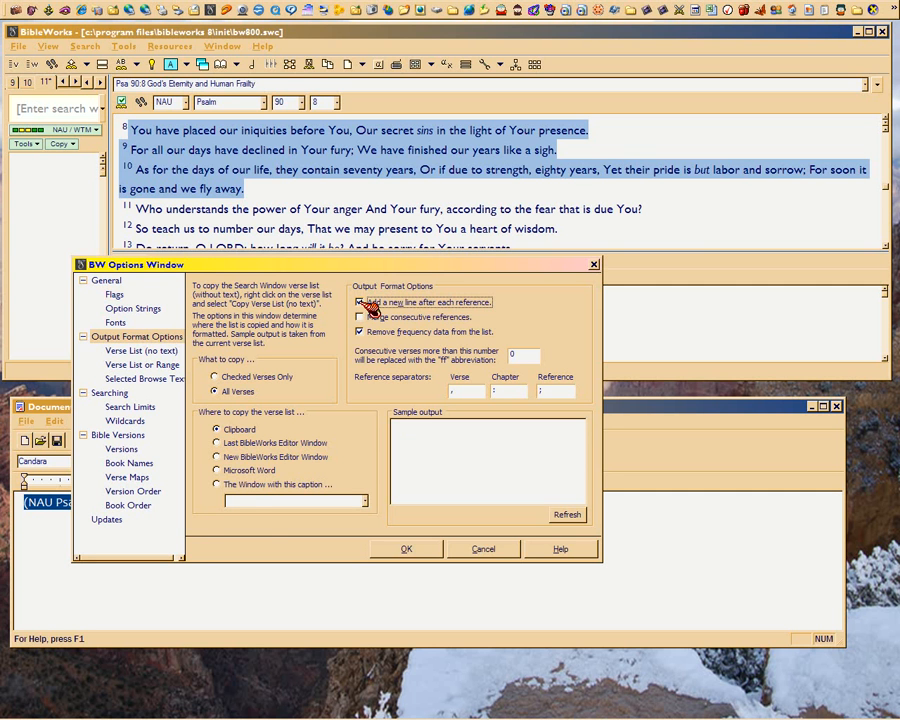
Step: Return to the configuration flags and try switching Send CR/LFs to clipboard off, restoring it to enabled
left_click(115, 295)
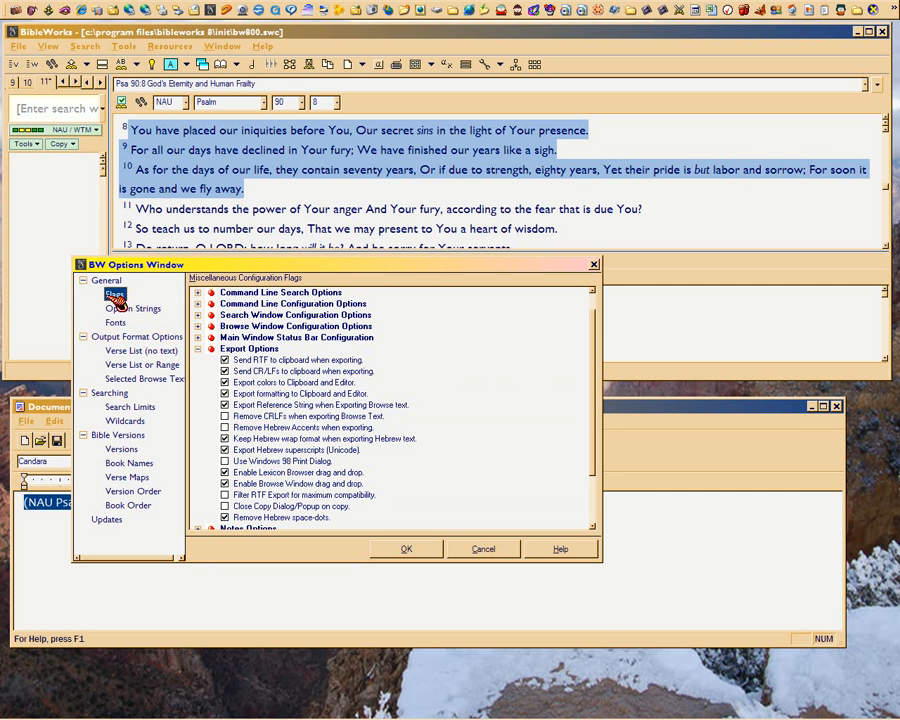
left_click(298, 371)
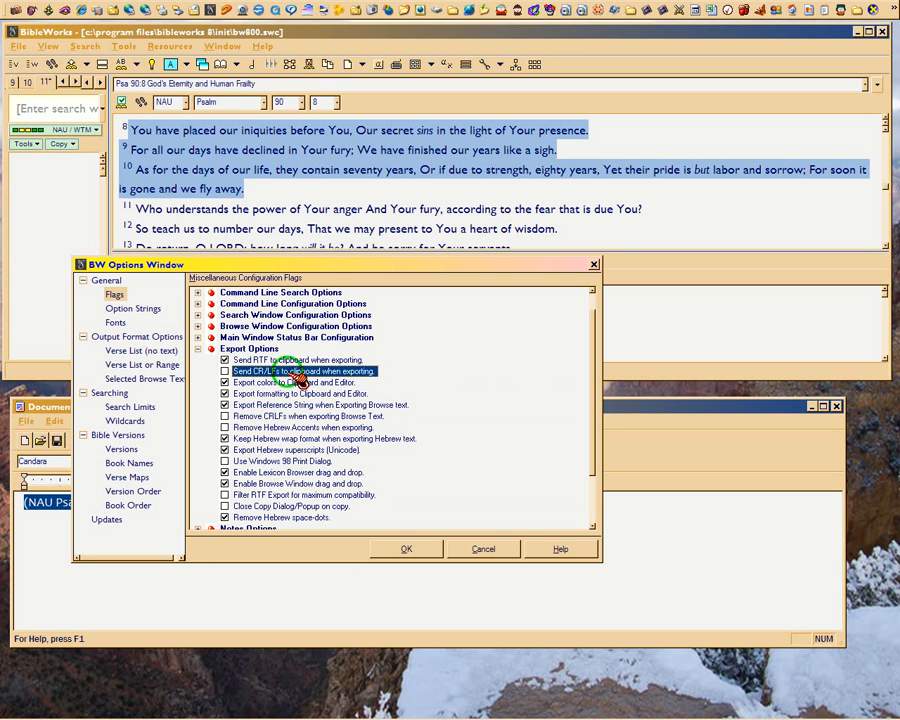
left_click(298, 371)
left_click(298, 372)
left_click(298, 371)
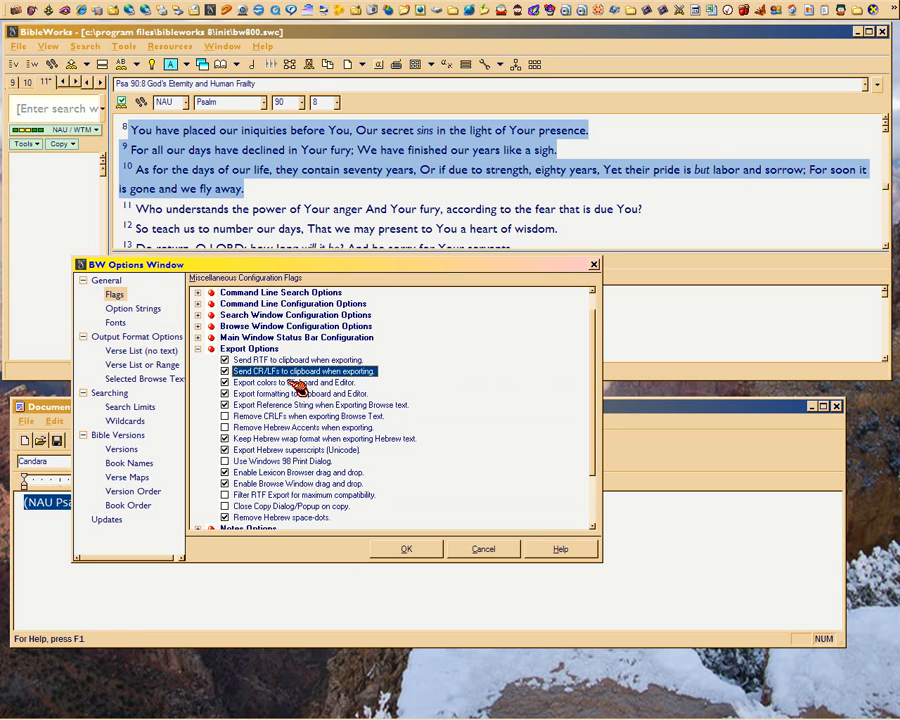
Step: Try switching Export colors to Clipboard and Editor off and on, and highlight the Export formatting flag
left_click(297, 383)
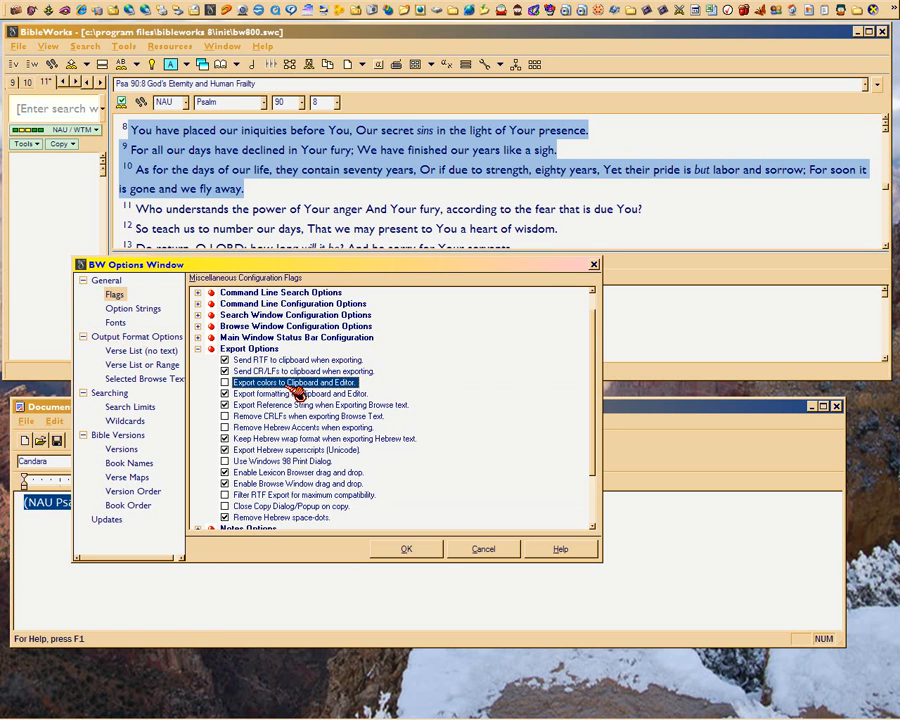
left_click(297, 386)
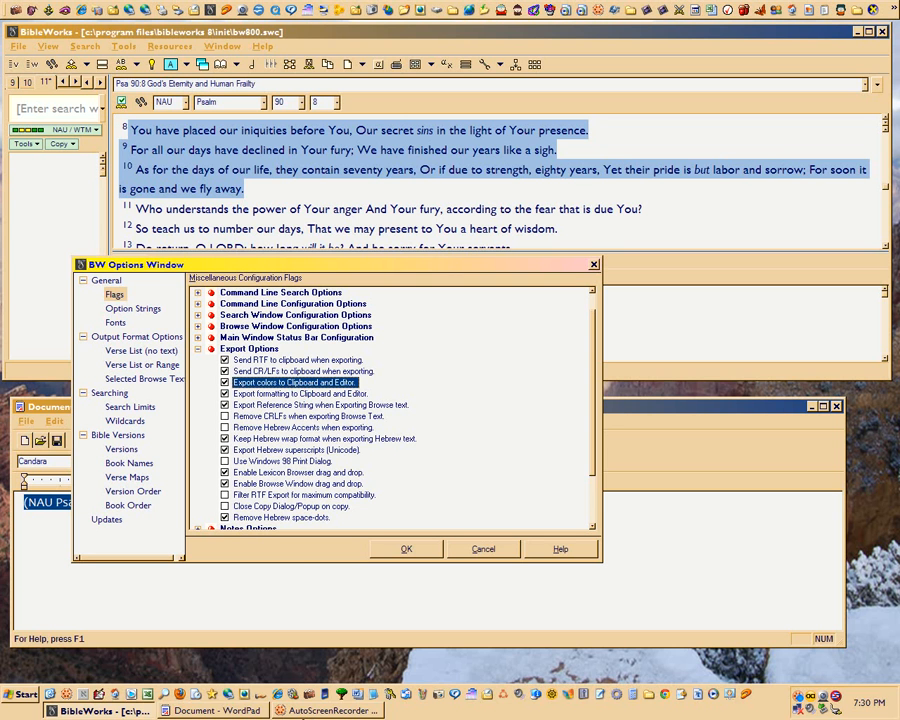
left_click(312, 395)
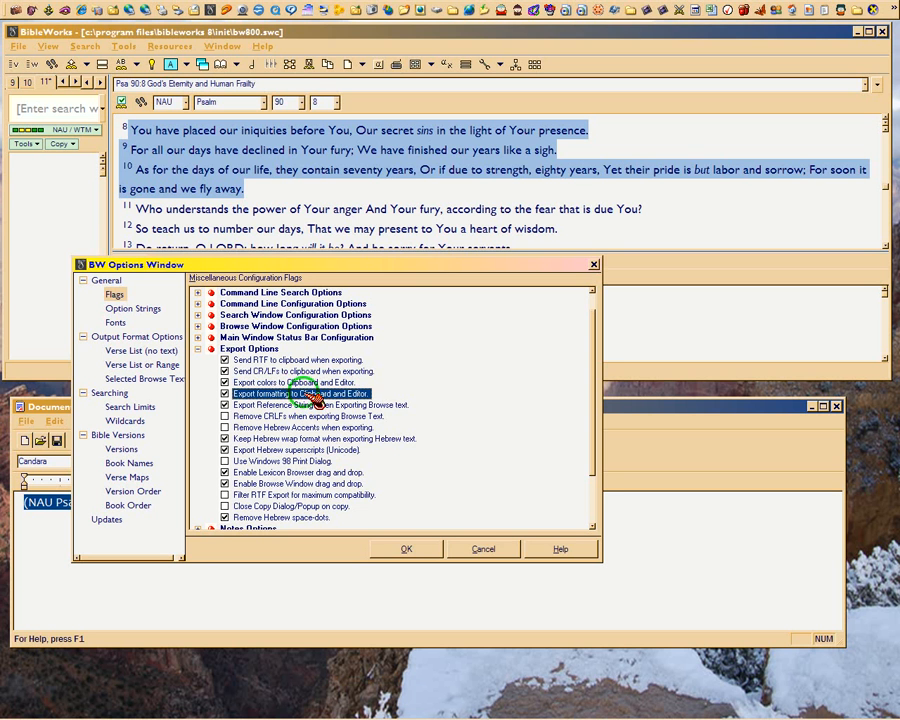
Step: Toggle the browse mode to display Psalm 90:8 in multiple versions and select the WTT Hebrew verse text
left_click(211, 127)
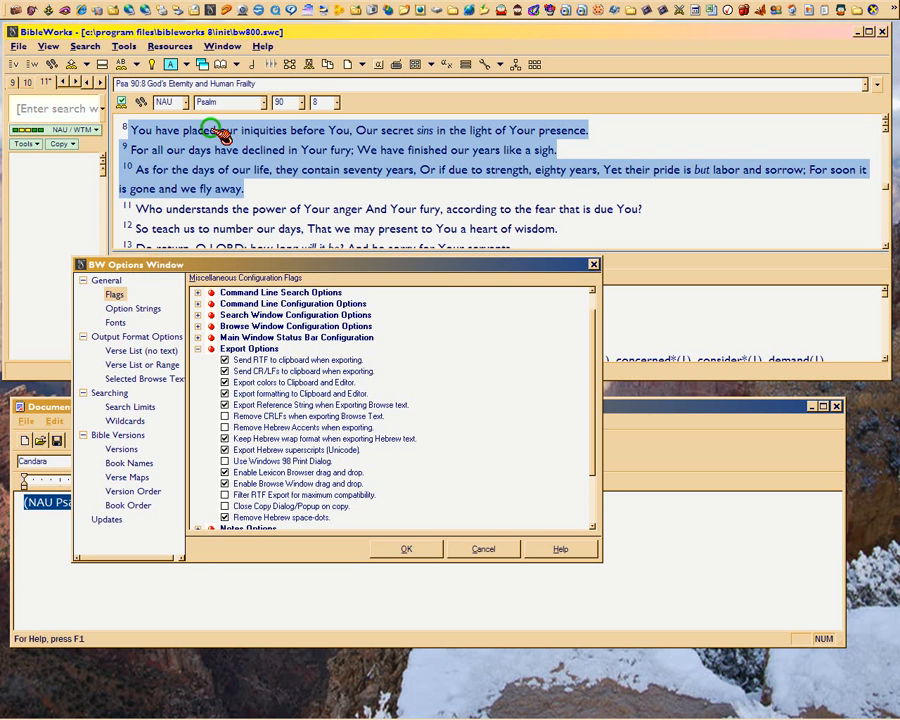
left_click(249, 203)
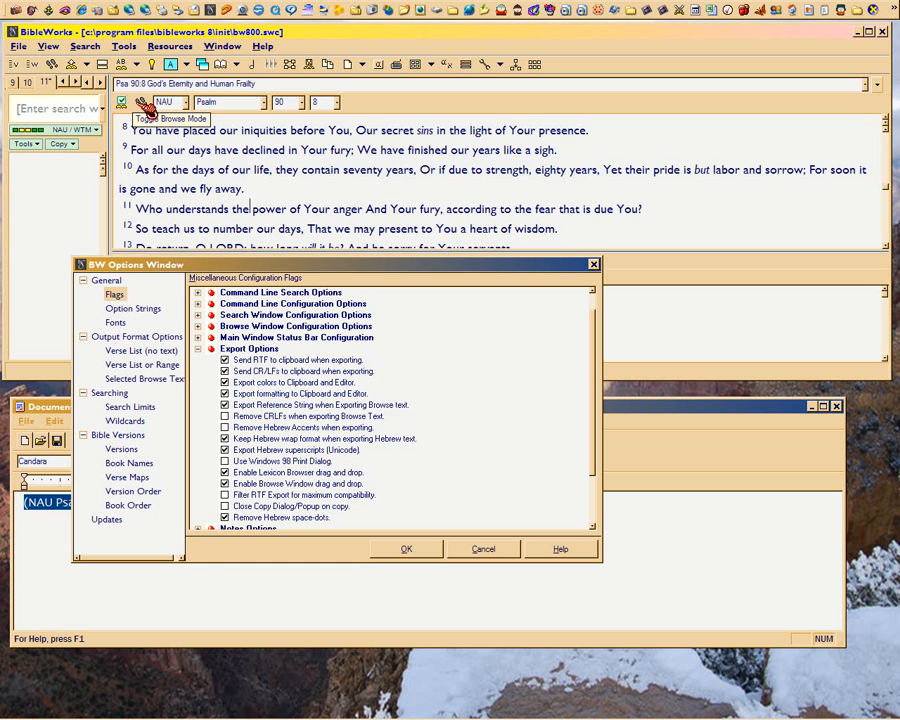
left_click(140, 101)
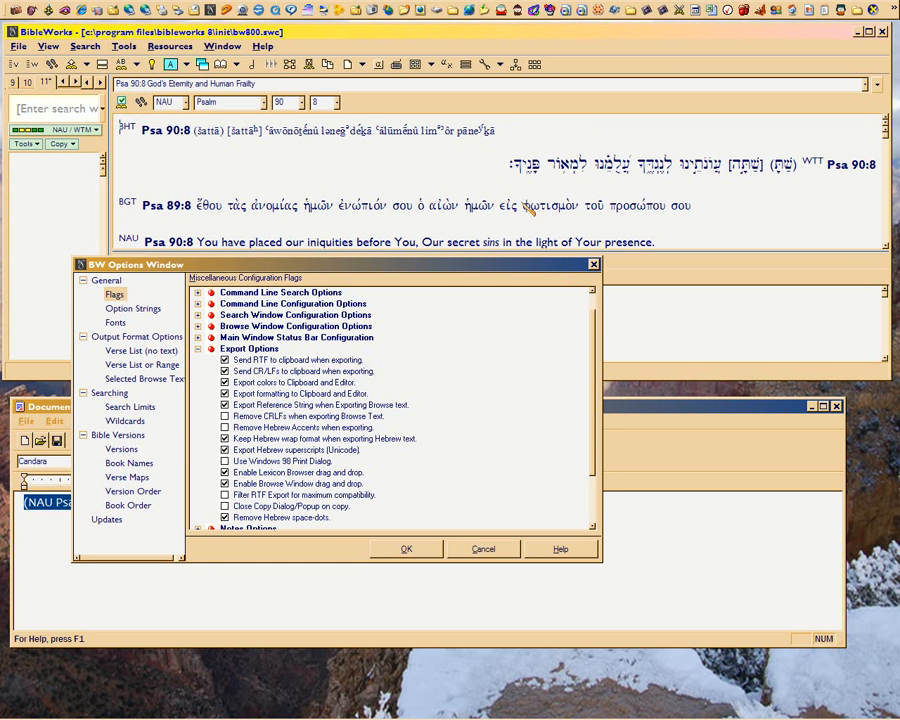
left_click_drag(511, 168, 469, 177)
left_click(801, 173)
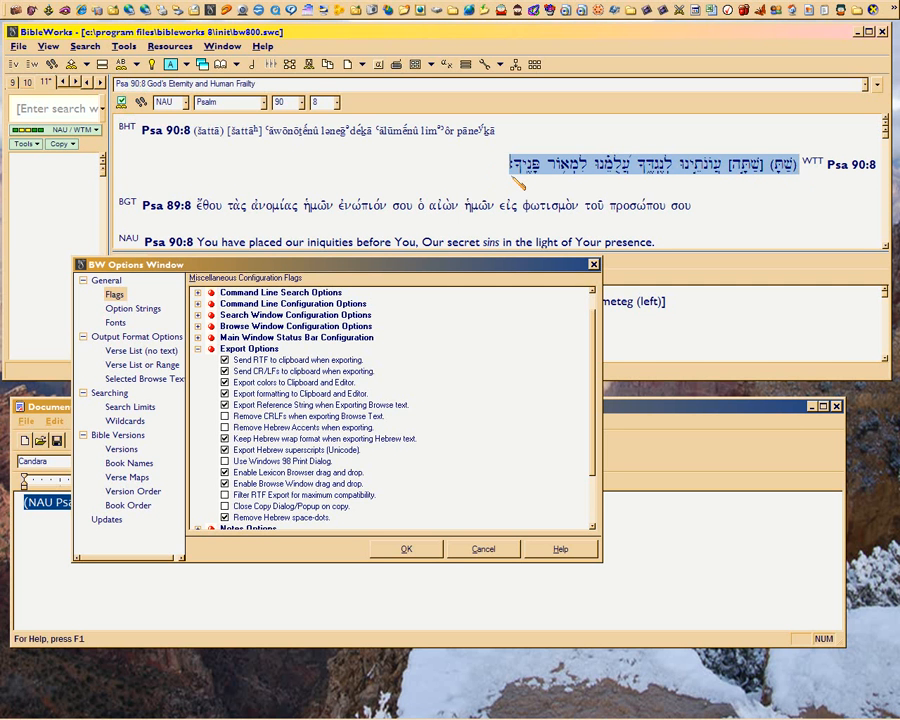
Step: Select the BGT Greek verse text and try switching Send RTF to clipboard when exporting off and back on
left_click(693, 207)
left_click_drag(693, 207, 205, 215)
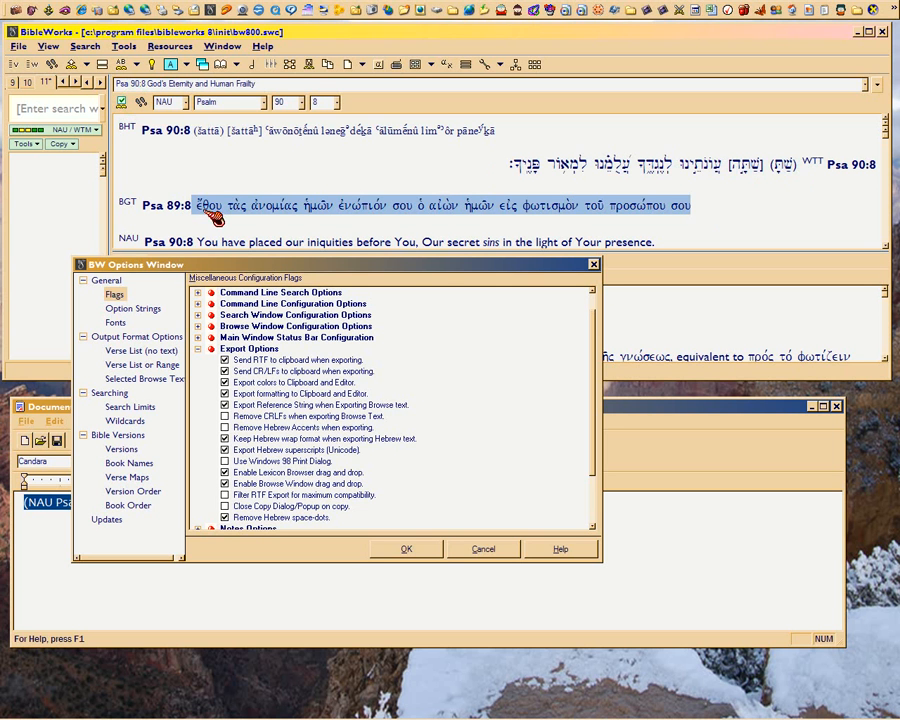
left_click(310, 361)
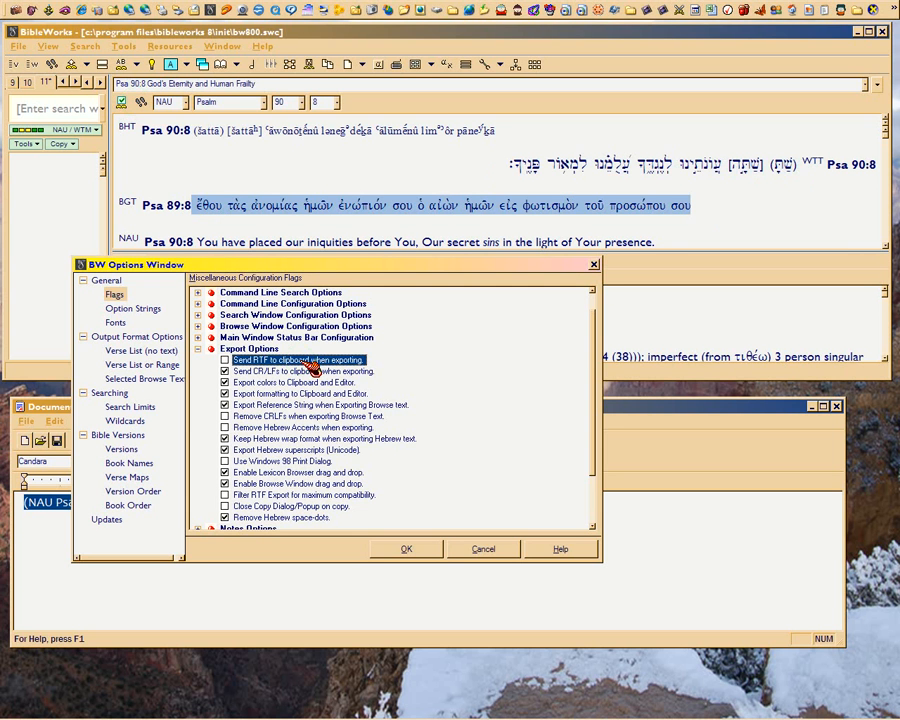
left_click(312, 363)
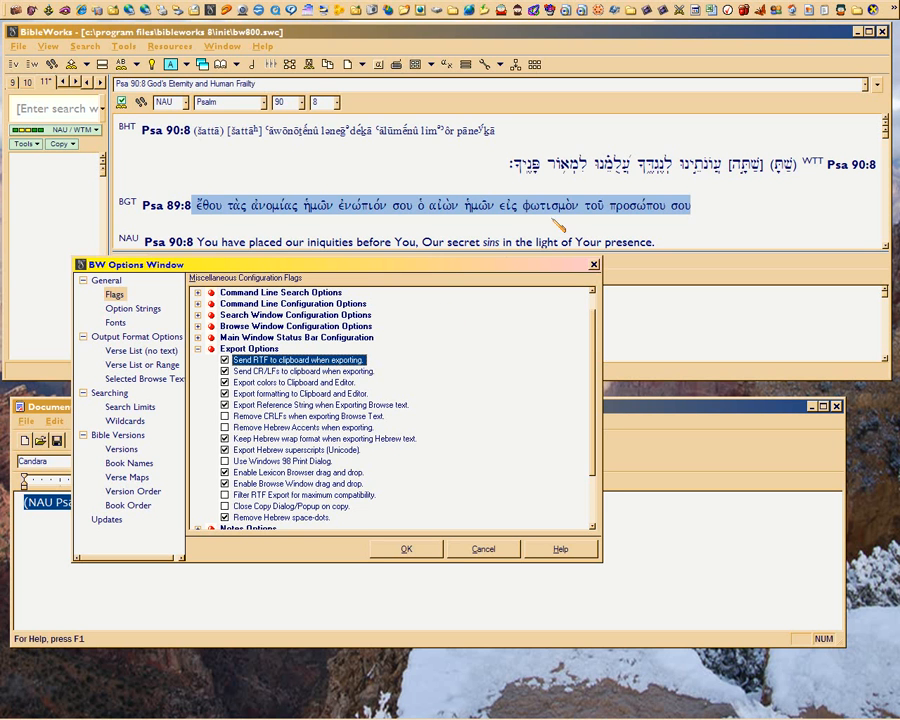
Step: Reselect the WTT Hebrew verse text, clear the selection, and try switching Export formatting to Clipboard and Editor off and on
left_click(550, 168)
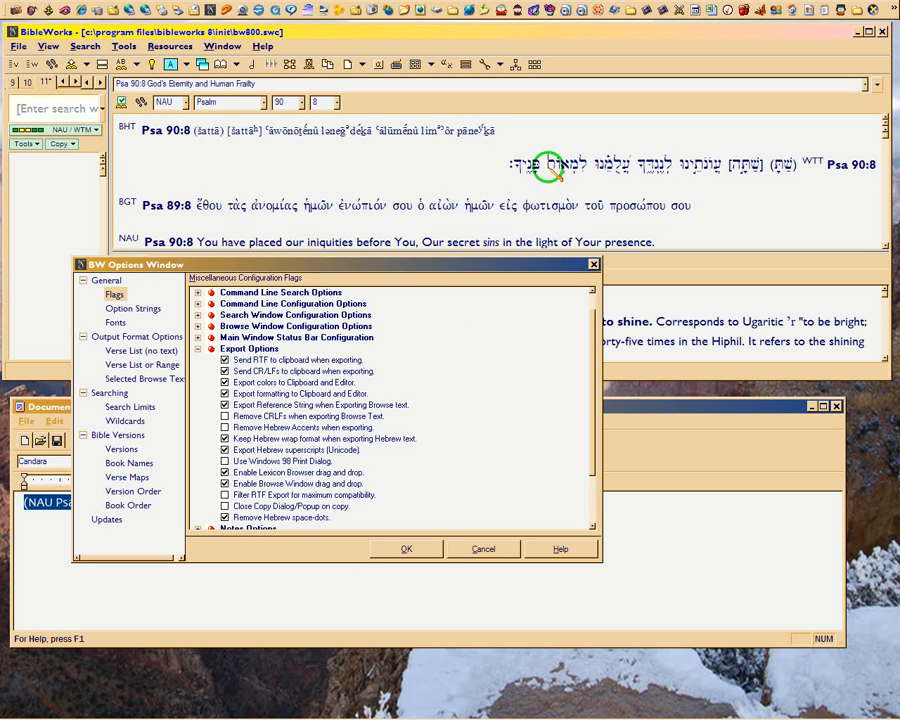
left_click_drag(805, 174, 510, 168)
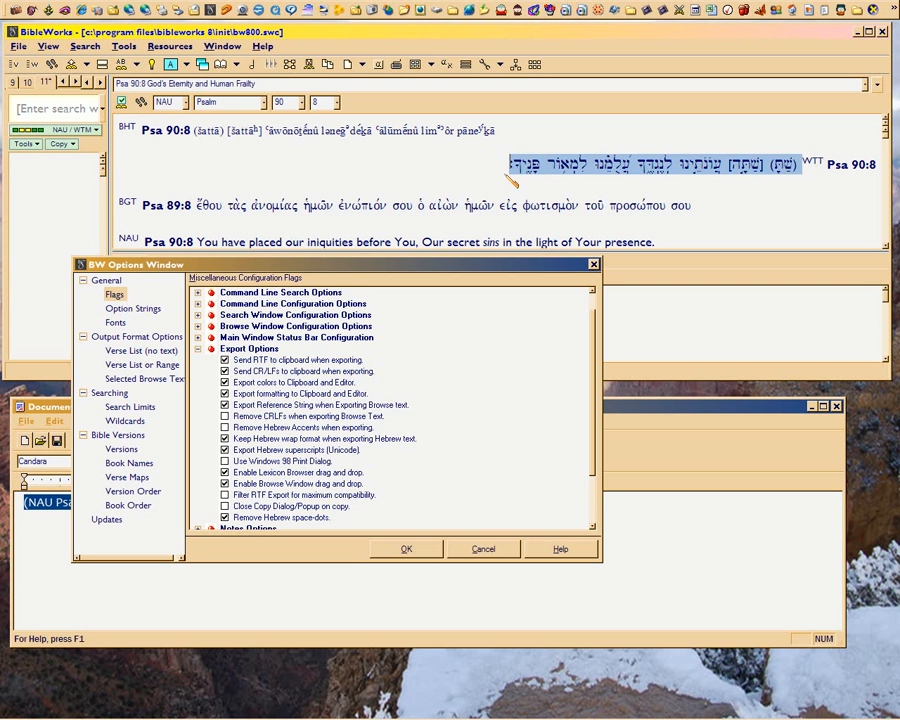
left_click(692, 205)
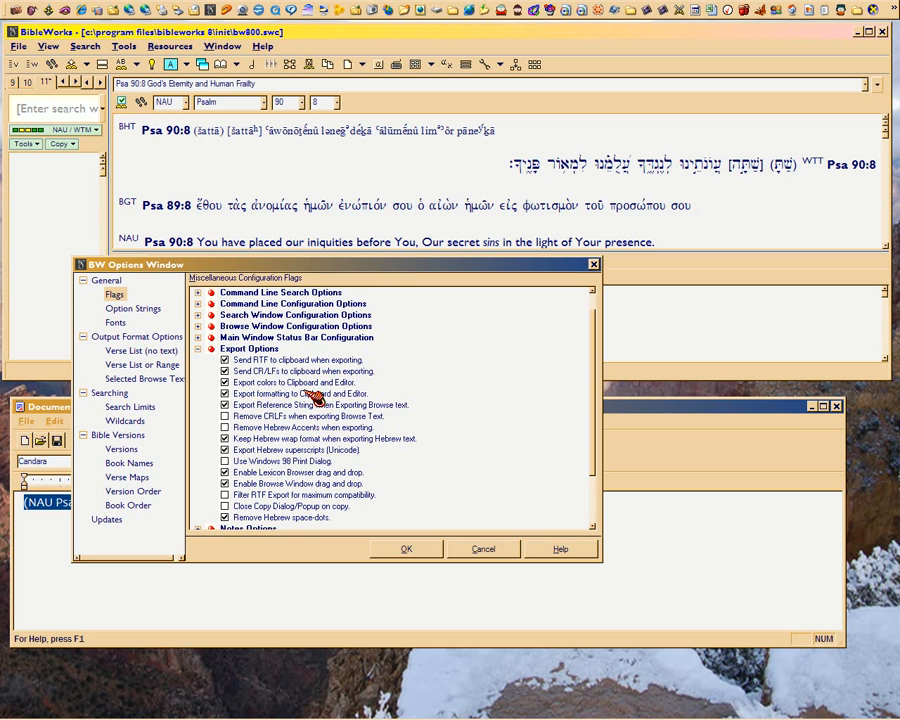
left_click(316, 396)
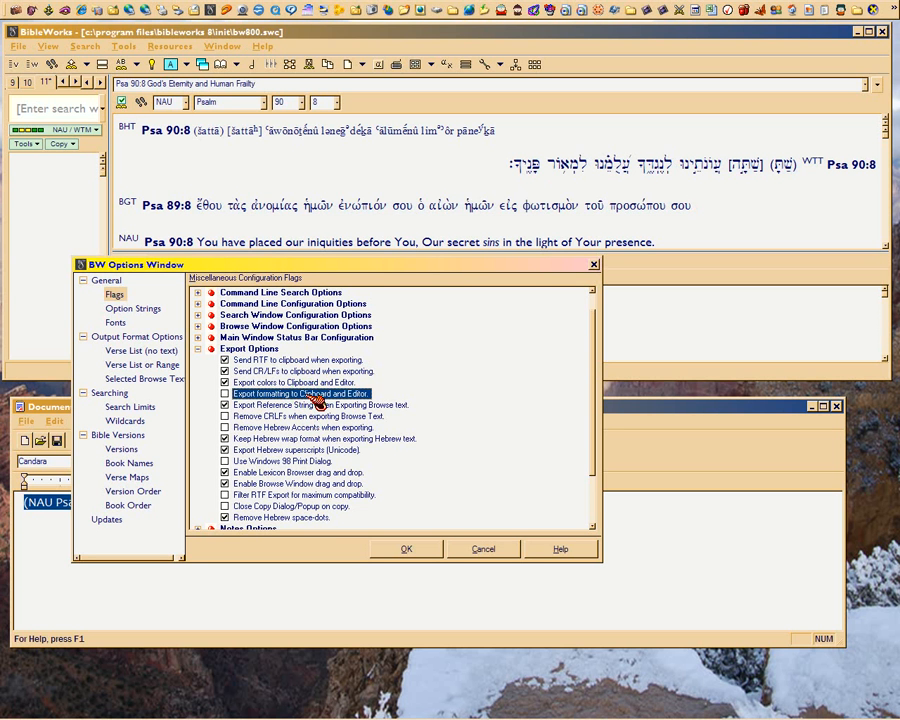
left_click(318, 396)
Step: Move the options dialog down to uncover the Analysis pane and toggle the Export formatting flag repeatedly, leaving it enabled
left_click_drag(370, 264, 373, 359)
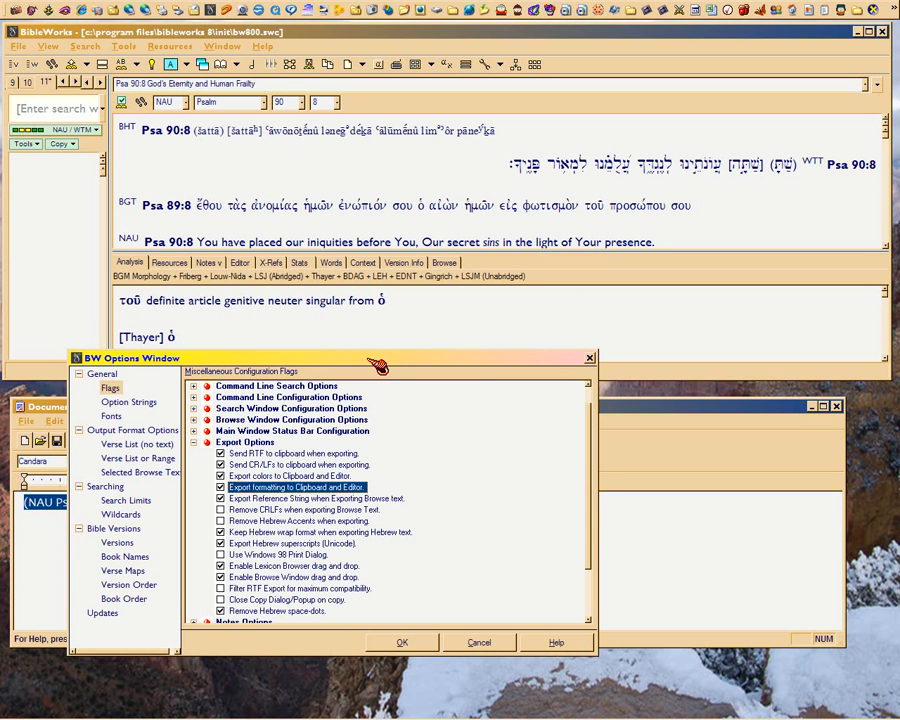
left_click(300, 490)
left_click(300, 490)
left_click(300, 490)
left_click(300, 490)
Step: Try switching Export Reference String when Exporting Browse text off and on, and select all displayed versions of Psalm 90:8
left_click(306, 499)
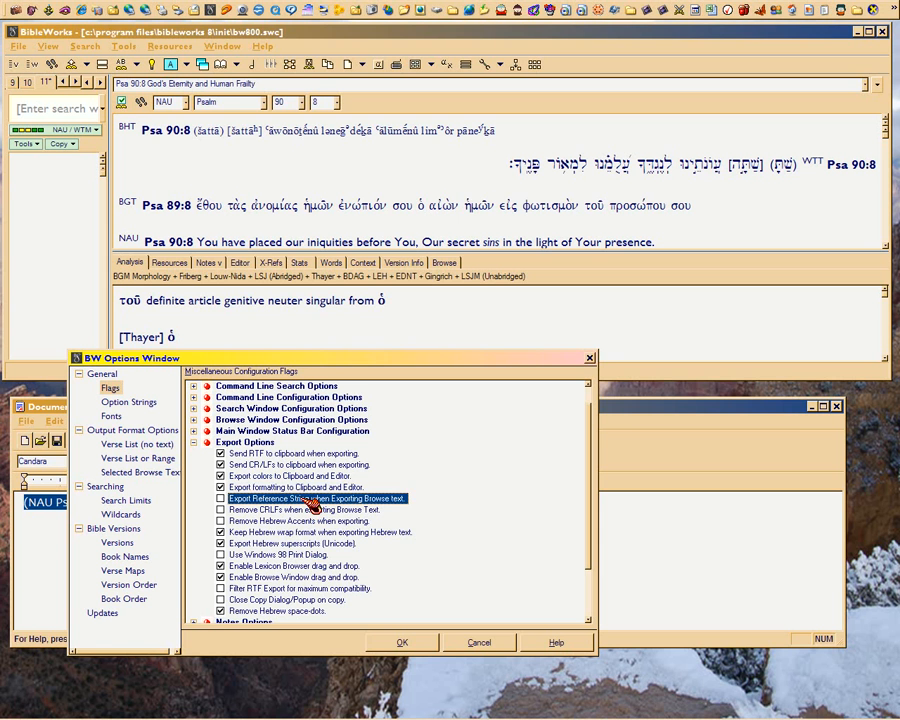
left_click(312, 506)
left_click(298, 168)
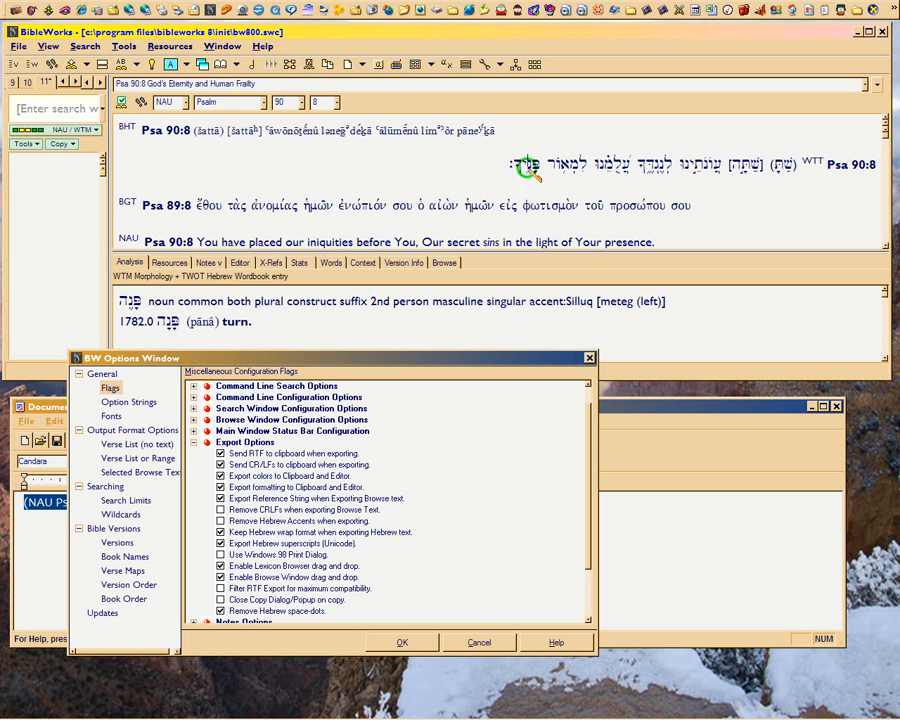
left_click_drag(125, 126, 677, 225)
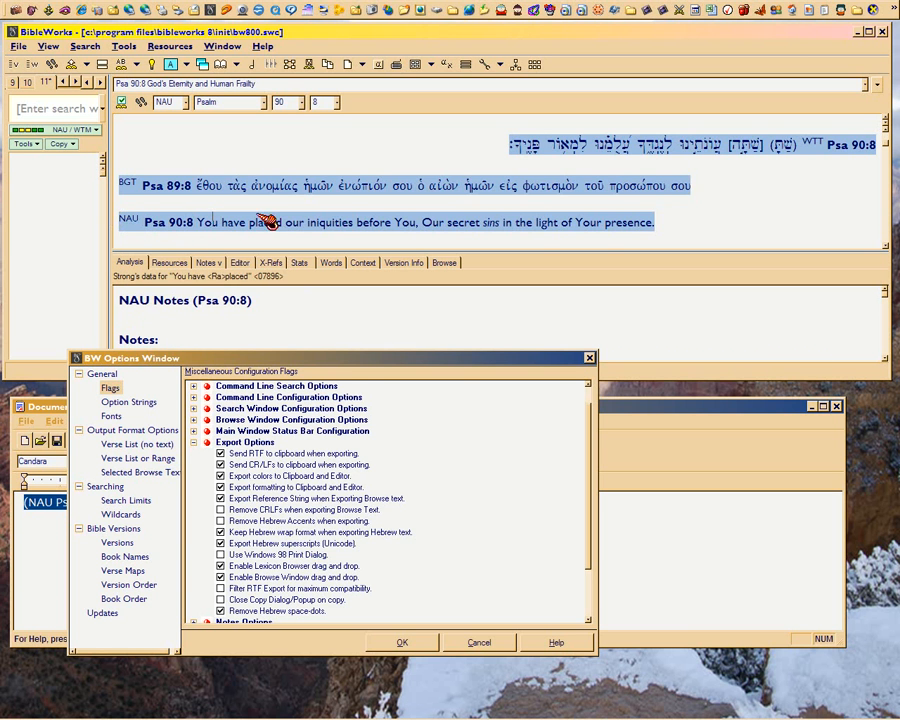
left_click(348, 203)
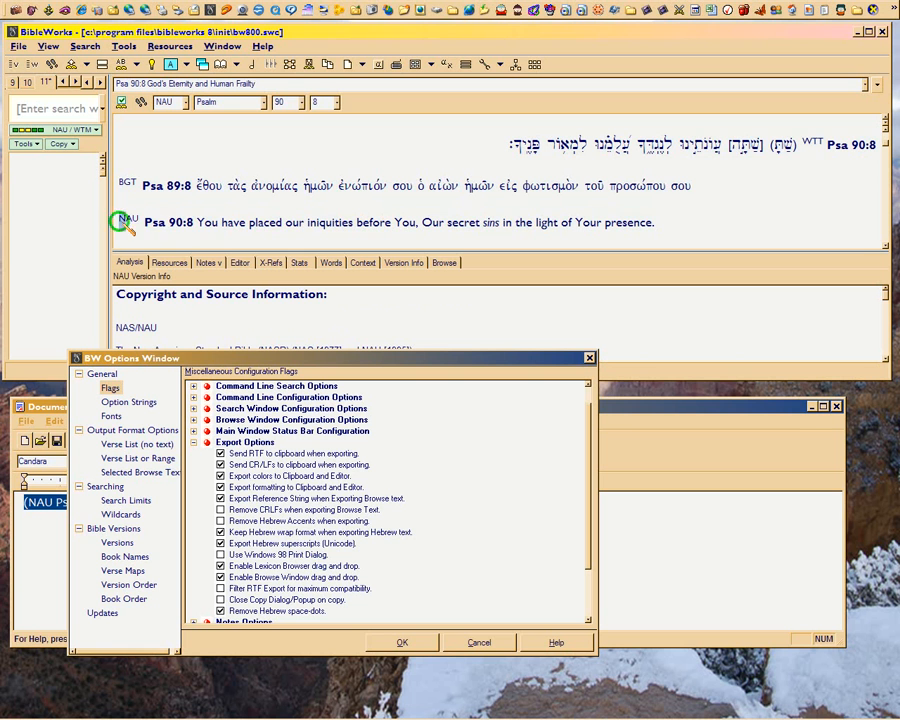
Step: Select the NAU version label and Psa 90:8 reference, and toggle the Export Reference String flag, leaving it enabled
left_click_drag(121, 222, 197, 226)
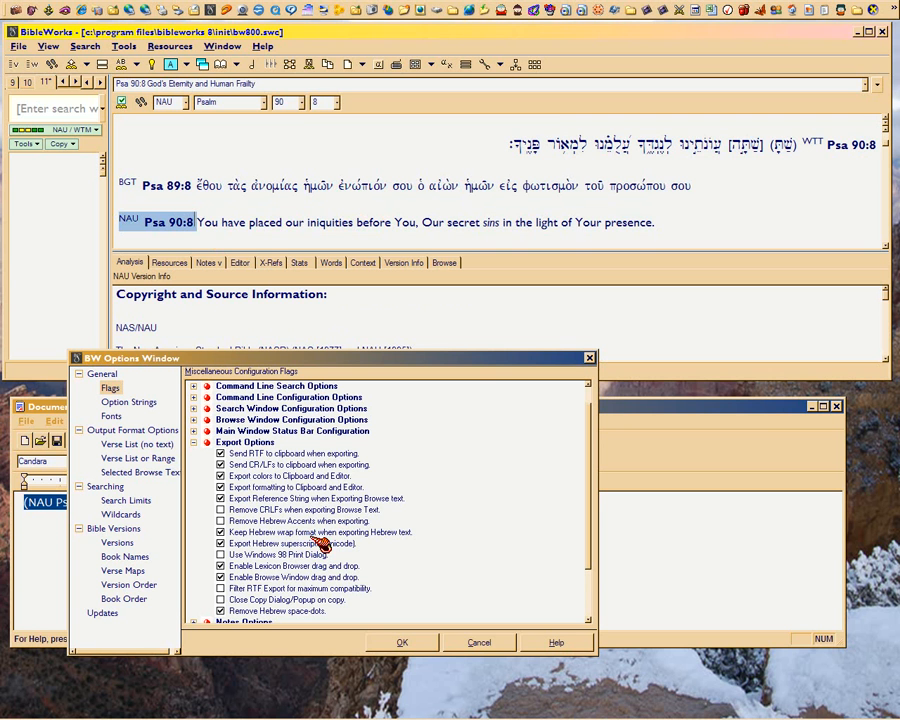
left_click(318, 499)
left_click(316, 500)
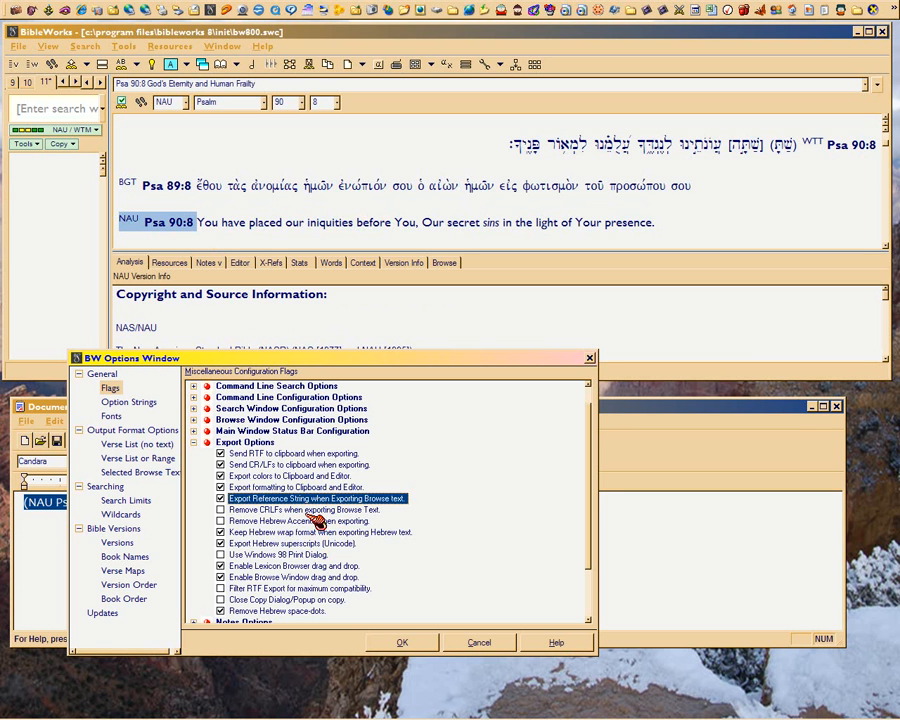
Step: Try combinations of Remove CRLFs when exporting Browse Text and Send CR/LFs to clipboard, restoring the former to disabled and the latter to enabled
left_click(314, 510)
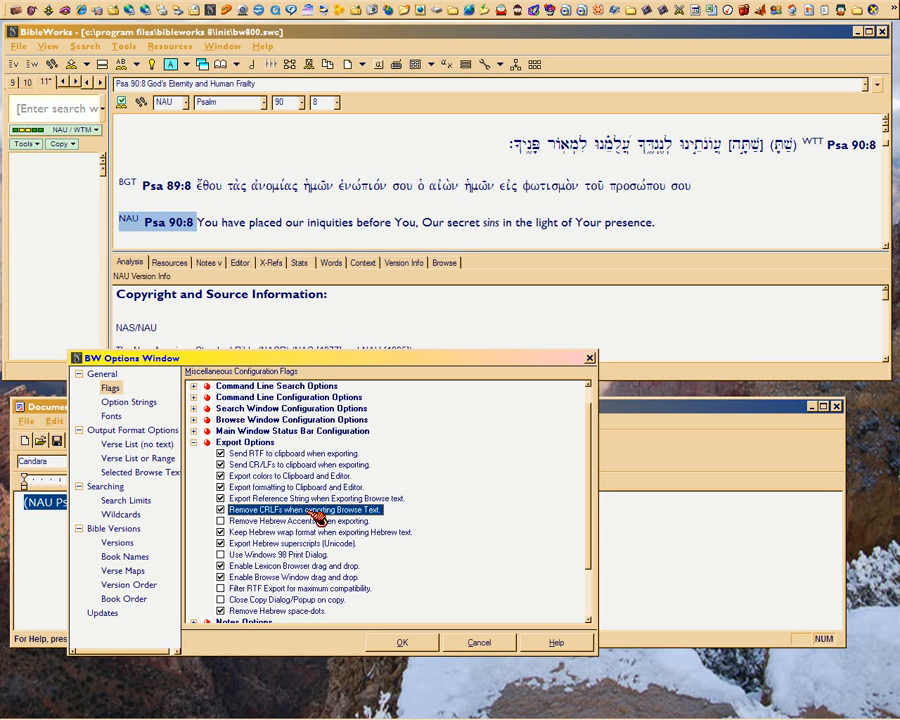
left_click(313, 466)
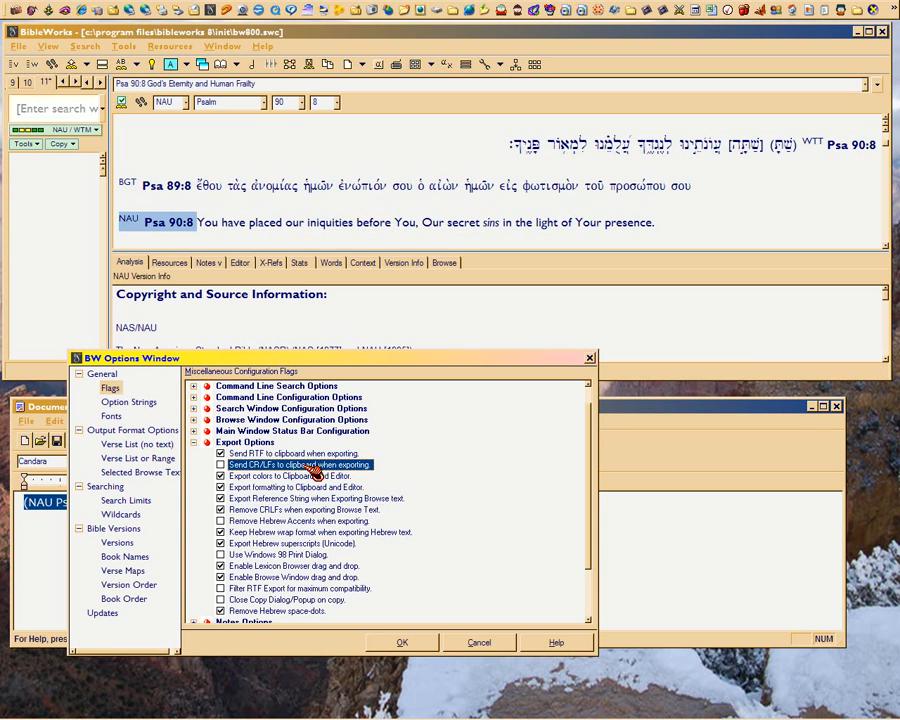
left_click(313, 468)
left_click(314, 511)
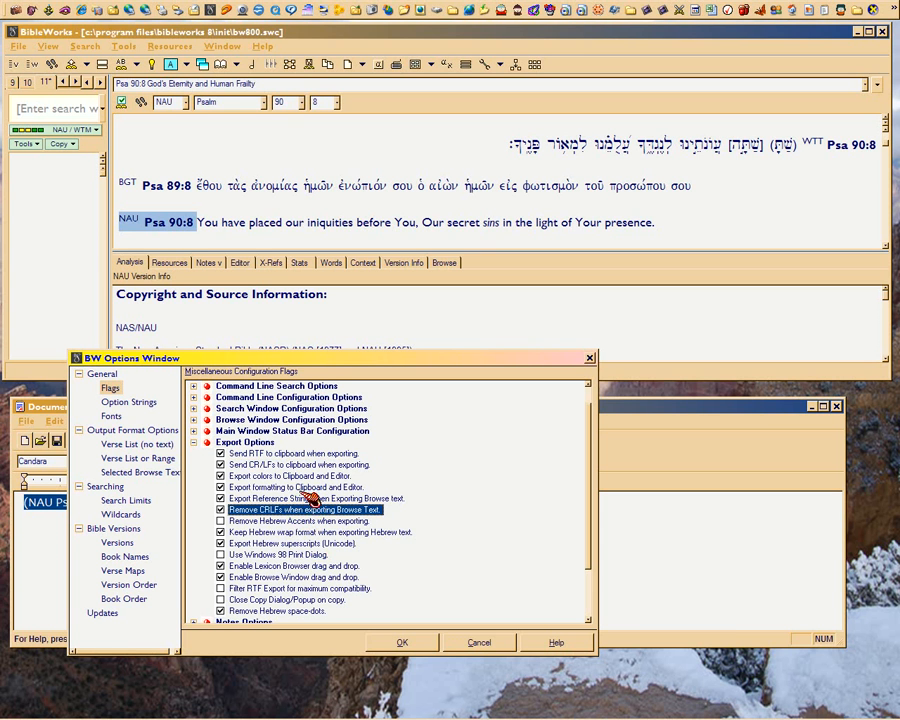
left_click(313, 468)
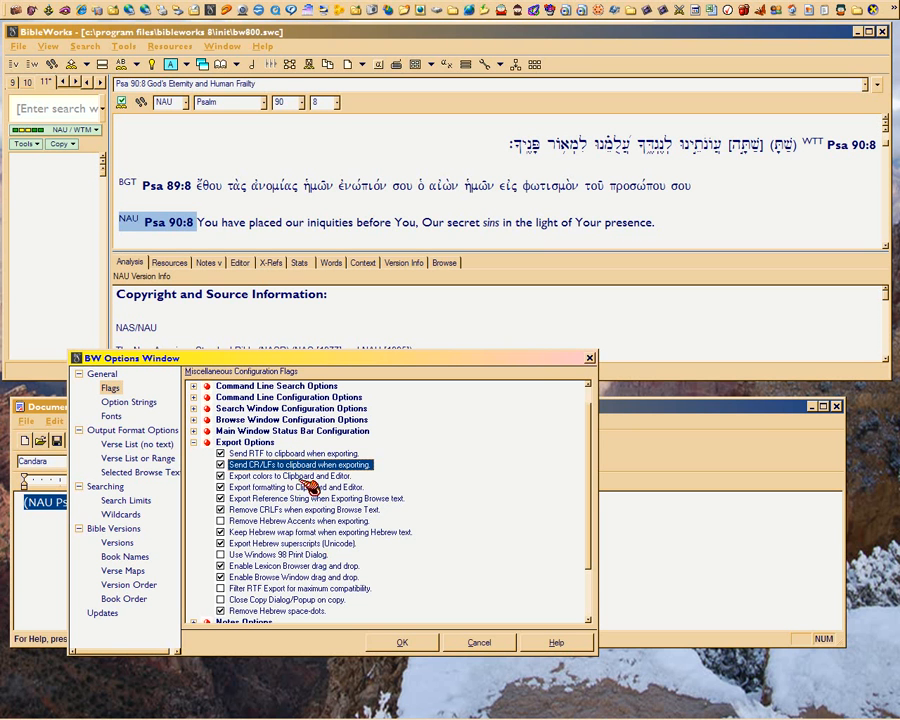
left_click(310, 511)
left_click(310, 512)
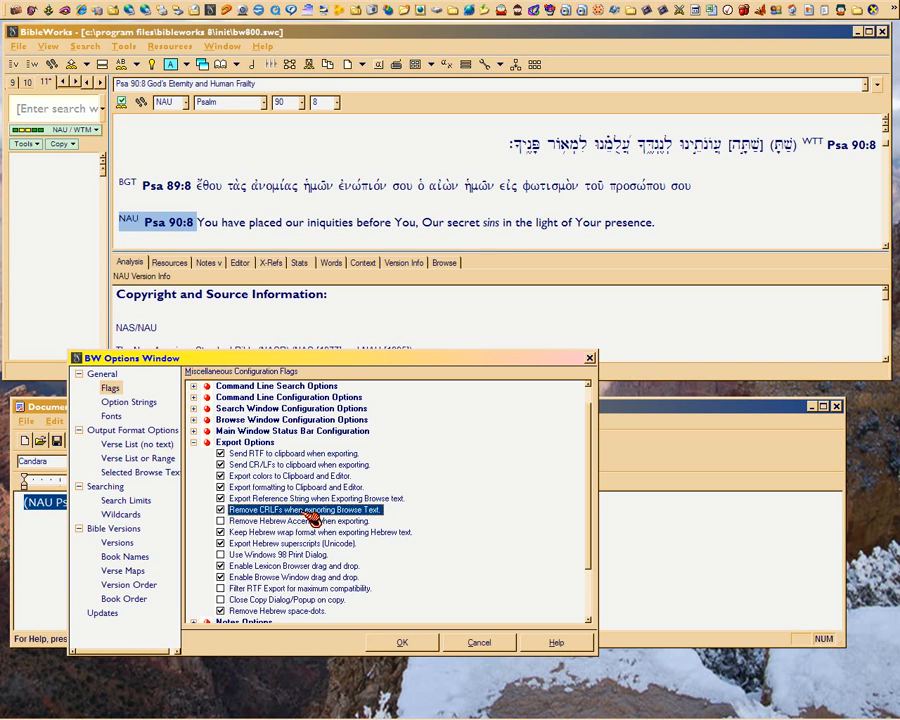
left_click(310, 515)
Step: Try enabling Remove Hebrew Accents when exporting, and examine the accents on individual Hebrew words in the WTT verse
left_click(310, 523)
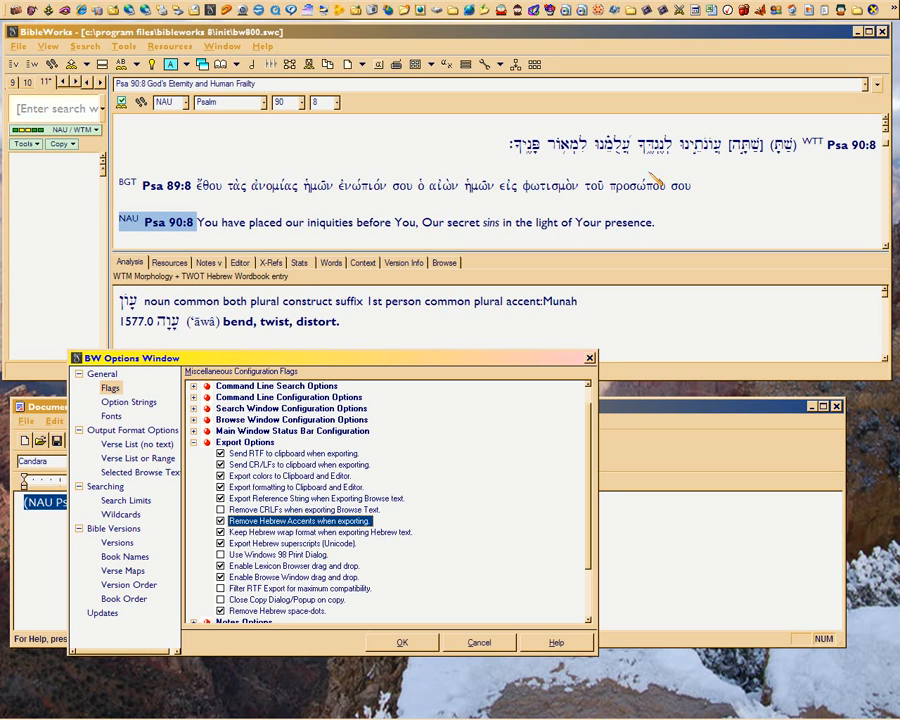
left_click(630, 150)
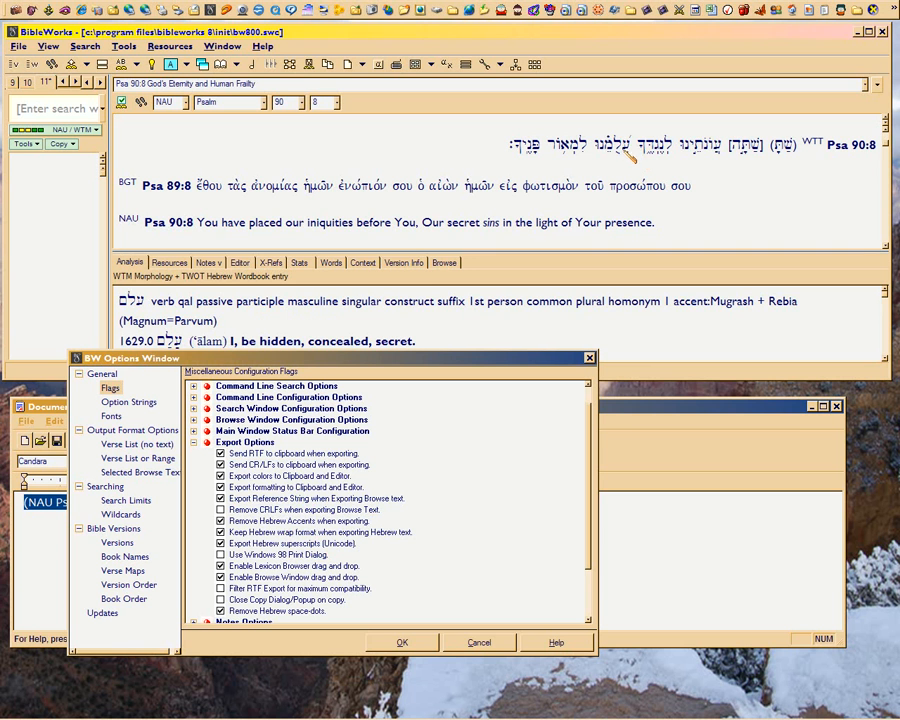
left_click_drag(621, 148, 628, 150)
left_click(641, 162)
left_click(616, 149)
left_click(621, 150)
left_click(638, 151)
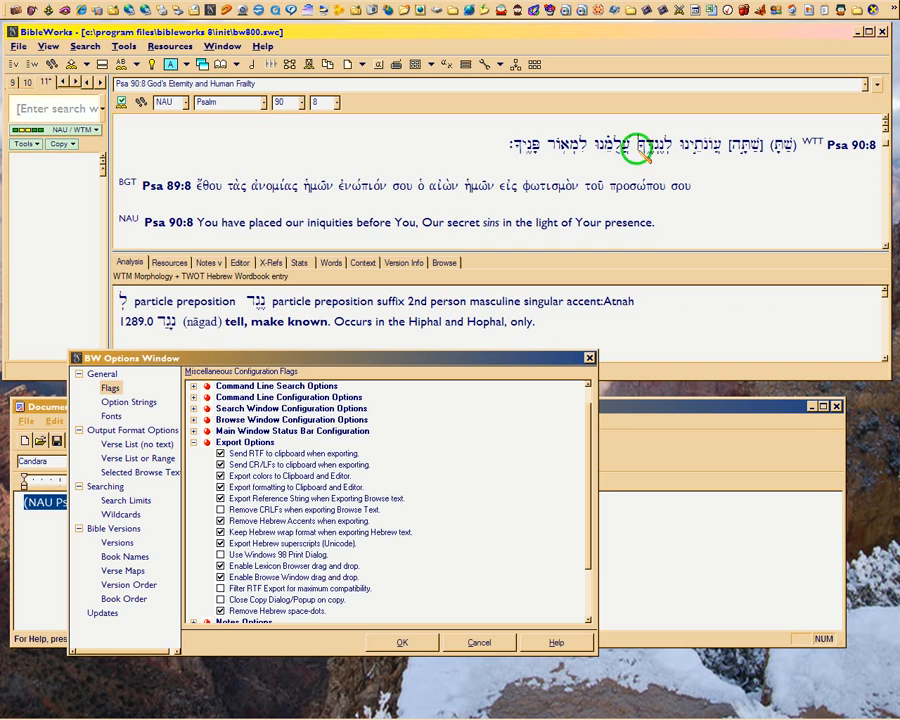
left_click(639, 151)
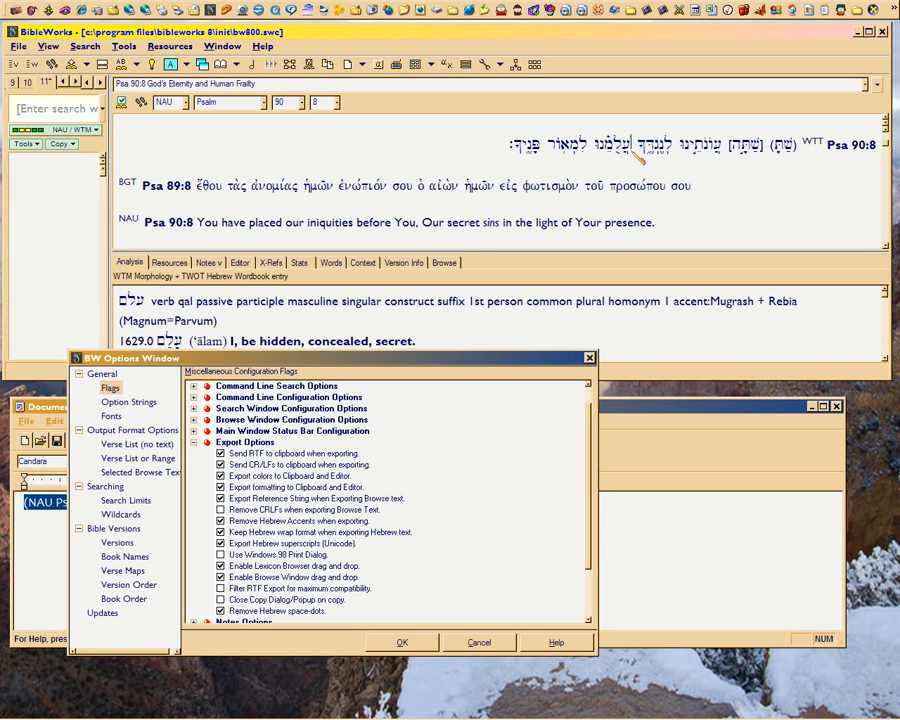
left_click(630, 147)
left_click(650, 147)
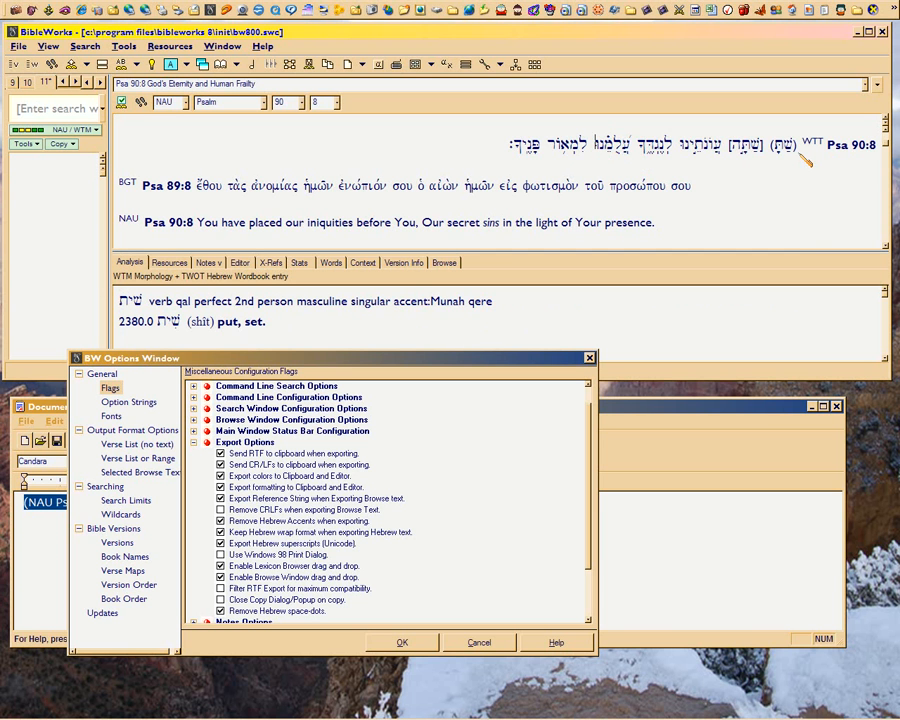
Step: Select the whole WTT Hebrew verse text and toggle Remove Hebrew Accents when exporting, leaving it disabled
left_click_drag(801, 150, 512, 147)
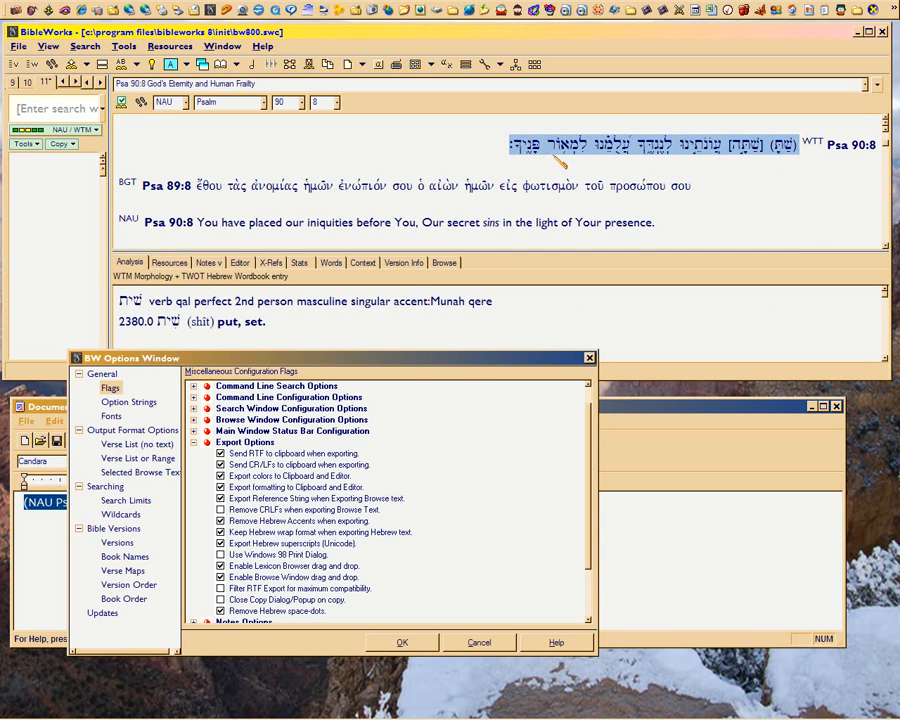
left_click(314, 523)
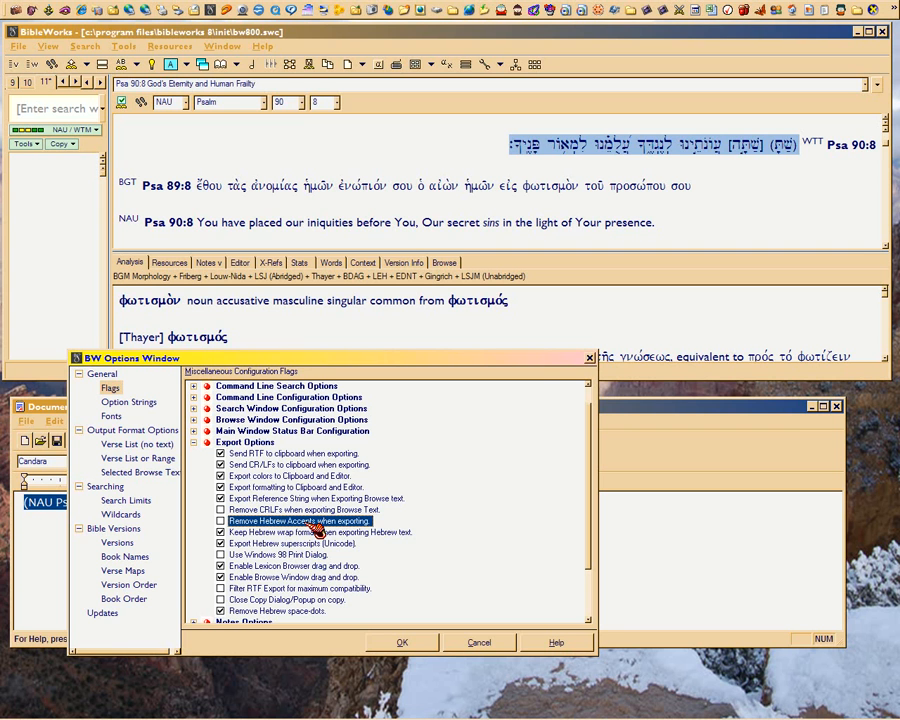
left_click(314, 525)
left_click(314, 525)
Step: Examine the last Hebrew words of the WTT verse, select the second-to-last one, and enable Remove Hebrew Accents when exporting
left_click(550, 152)
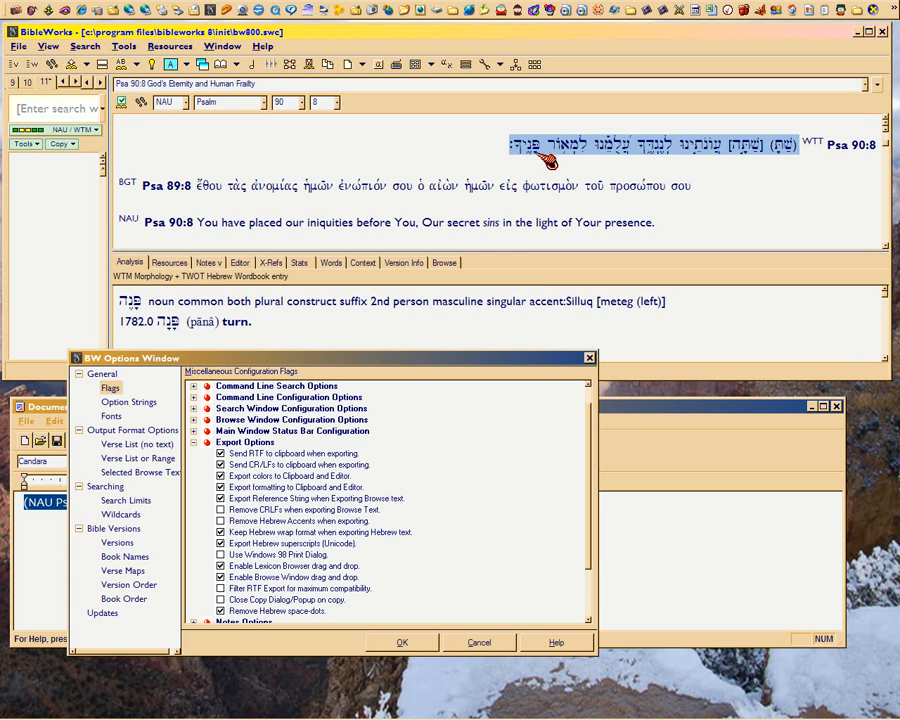
left_click(540, 186)
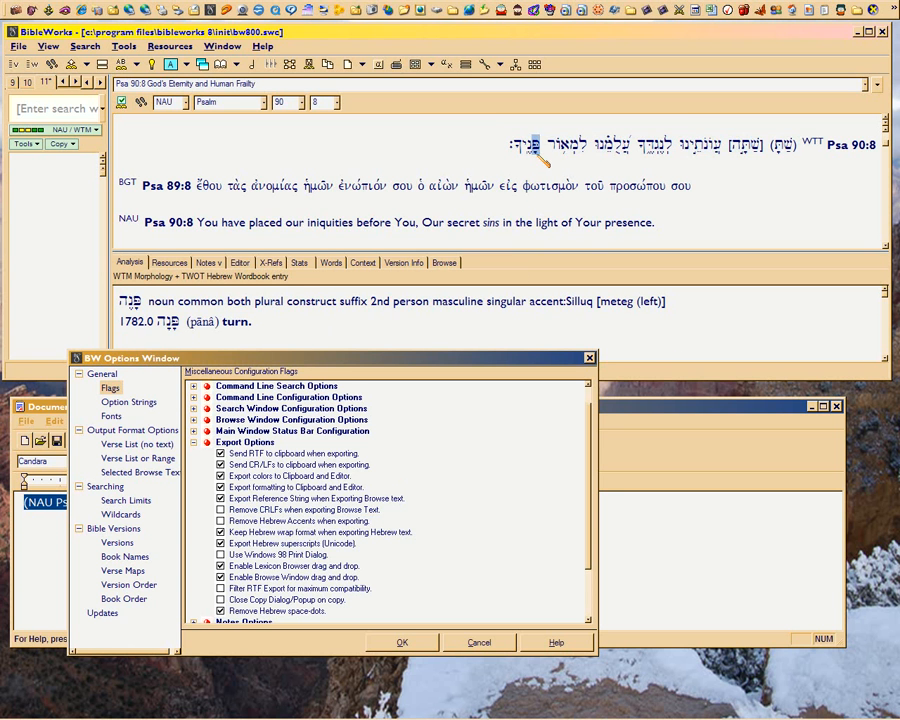
left_click(541, 147)
left_click(533, 153)
left_click(531, 147)
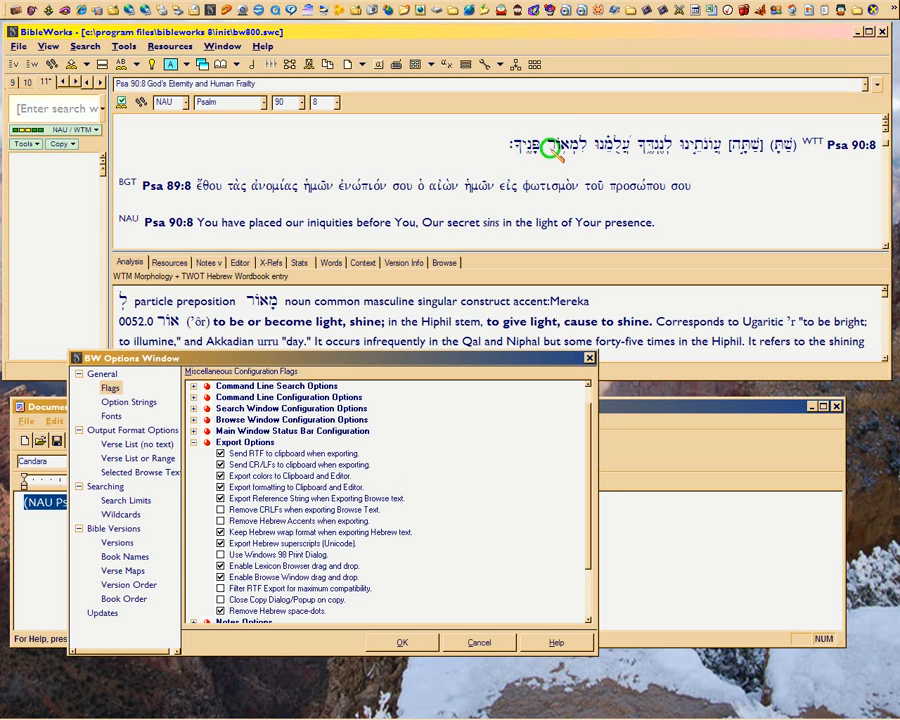
left_click_drag(589, 148, 548, 153)
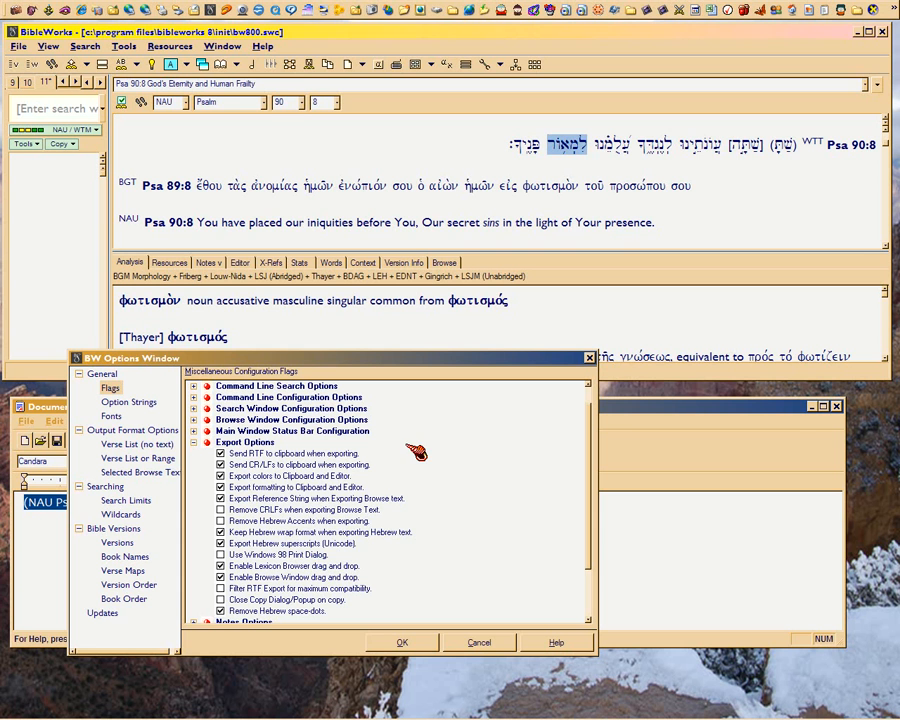
left_click(330, 522)
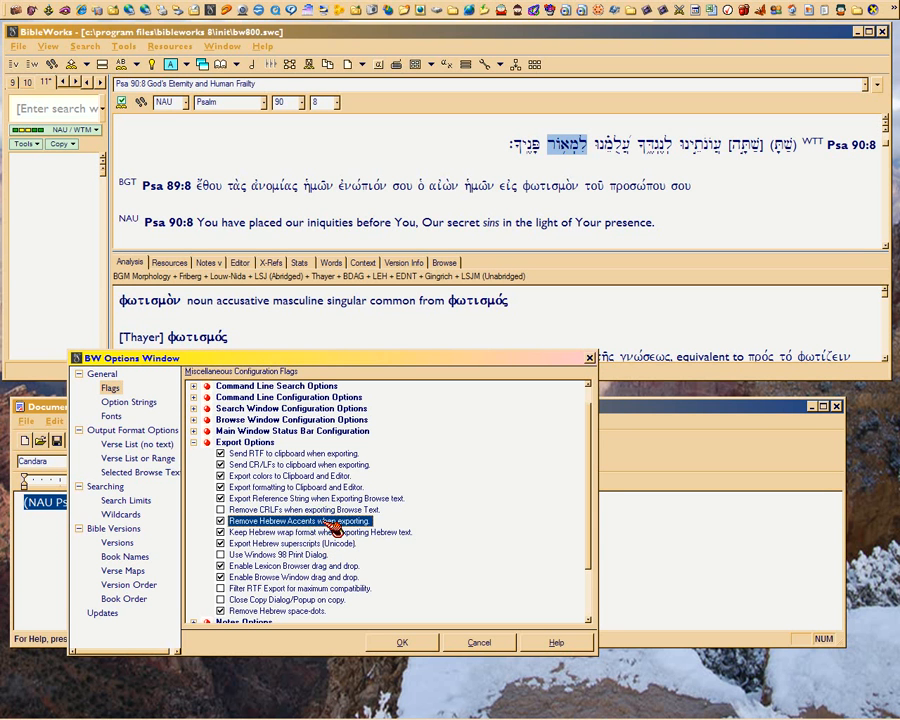
Step: Disable Remove Hebrew Accents when exporting, and toggle Keep Hebrew wrap format when exporting Hebrew text, leaving it enabled
left_click(333, 524)
left_click(336, 533)
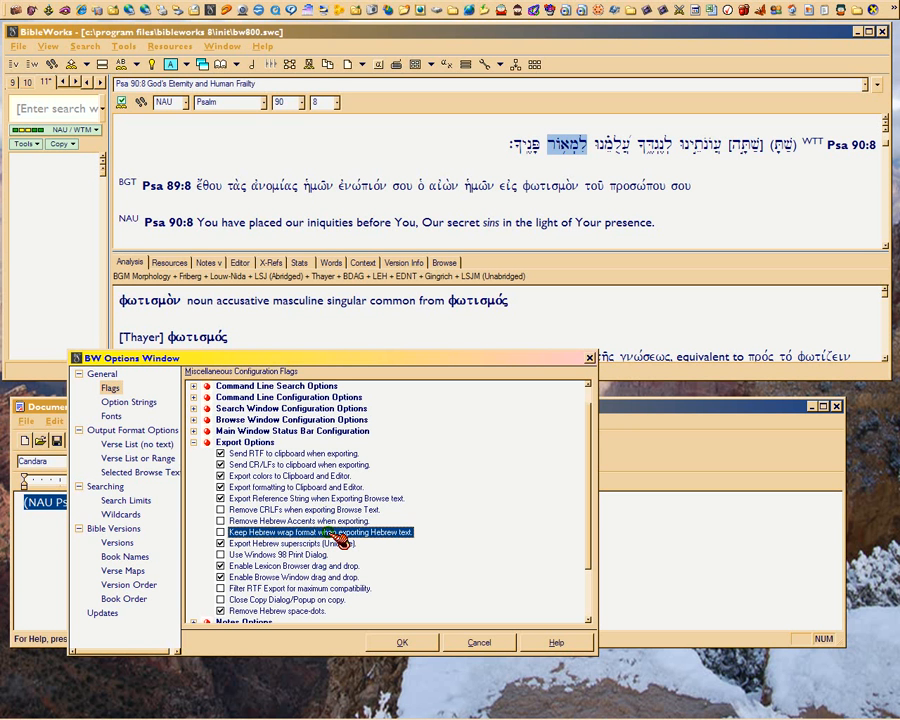
left_click(338, 535)
left_click(497, 262)
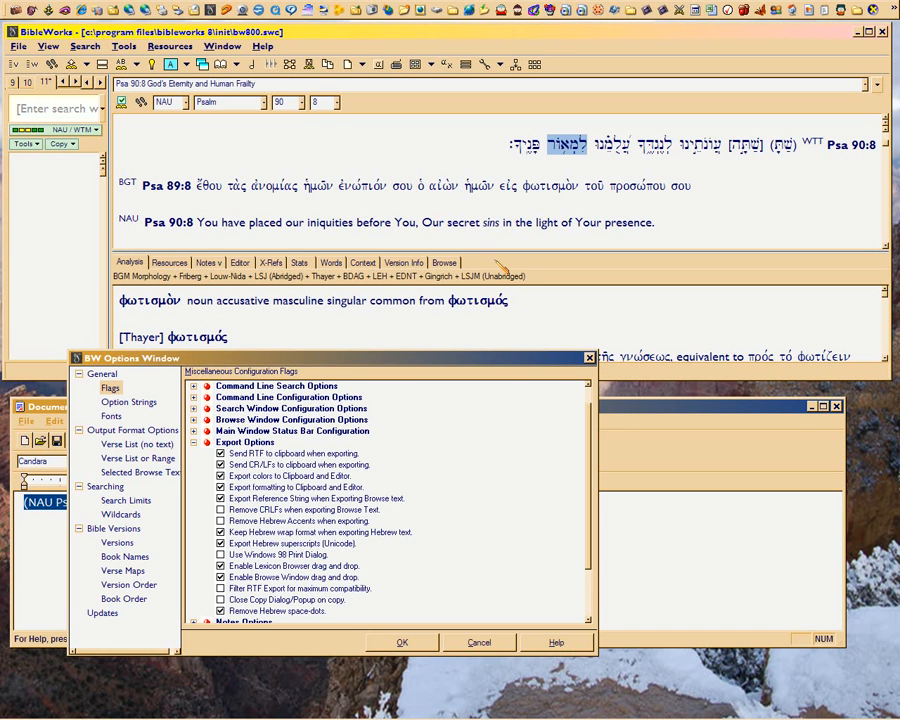
left_click(320, 533)
left_click(320, 533)
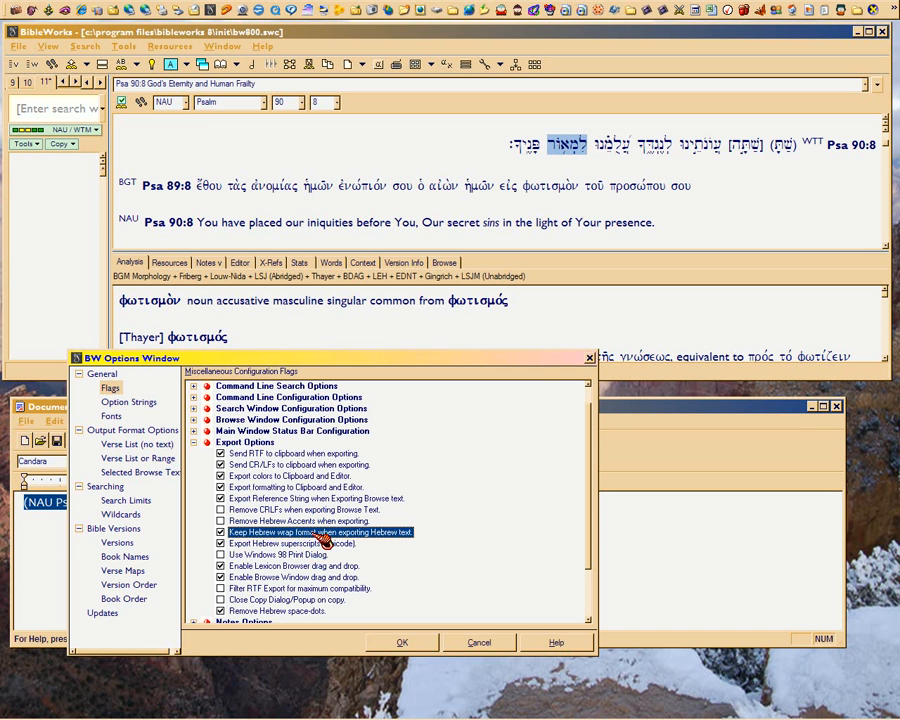
Step: Examine the Export Hebrew superscripts (Unicode) flag and the output format settings for Verse List (no text) and Verse List or Range
left_click(308, 546)
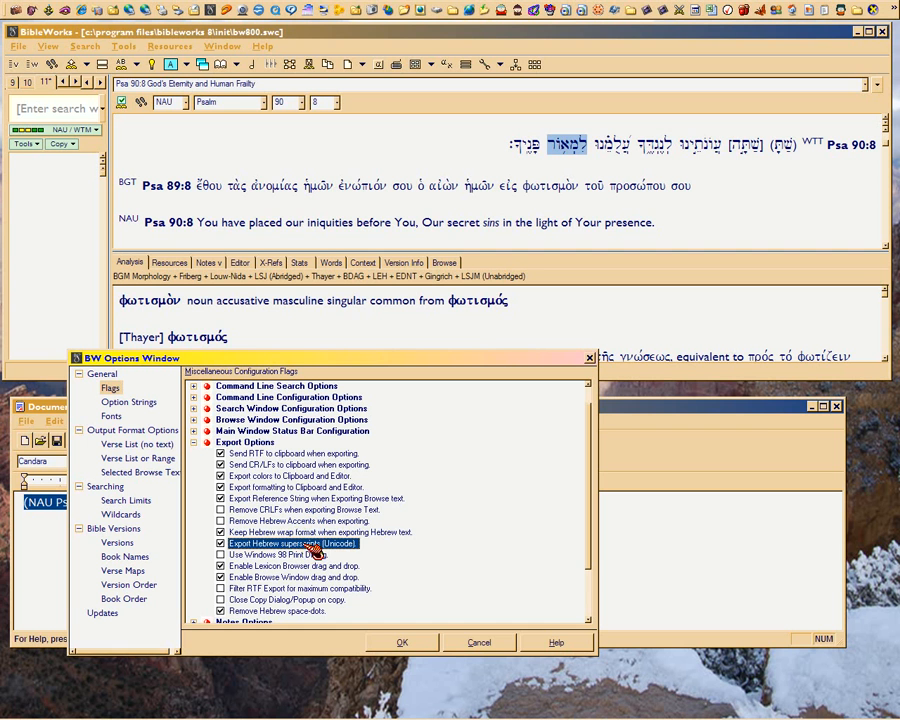
left_click(128, 432)
left_click(130, 448)
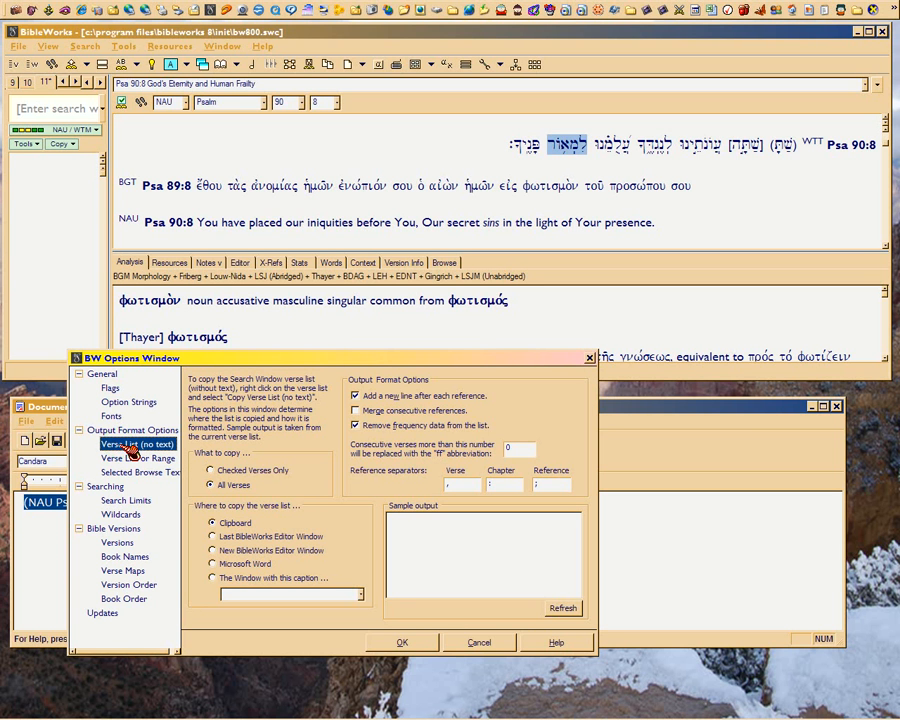
left_click(132, 458)
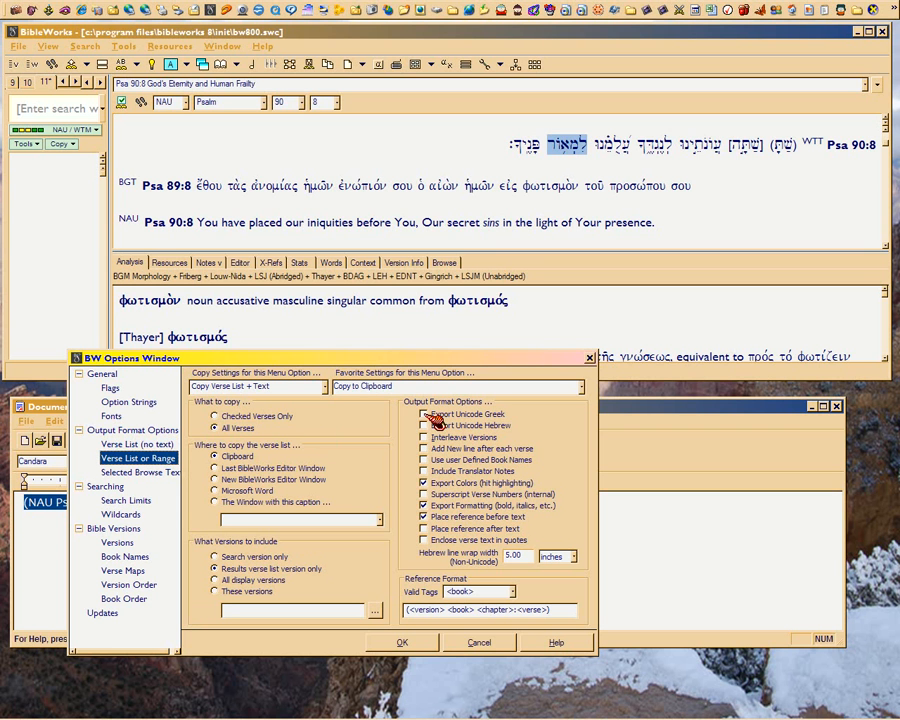
left_click(145, 432)
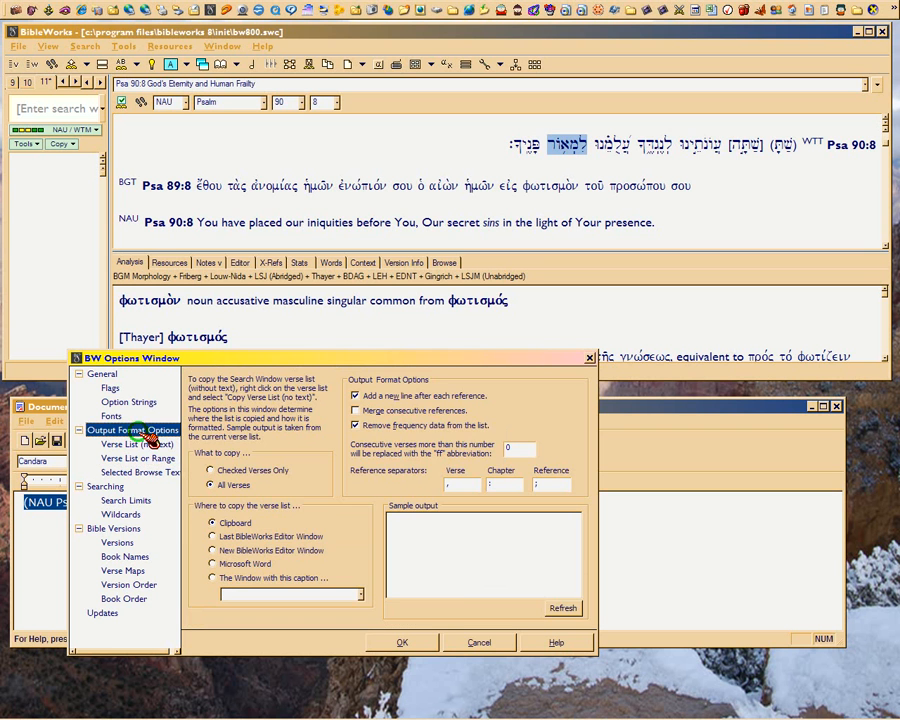
left_click(152, 459)
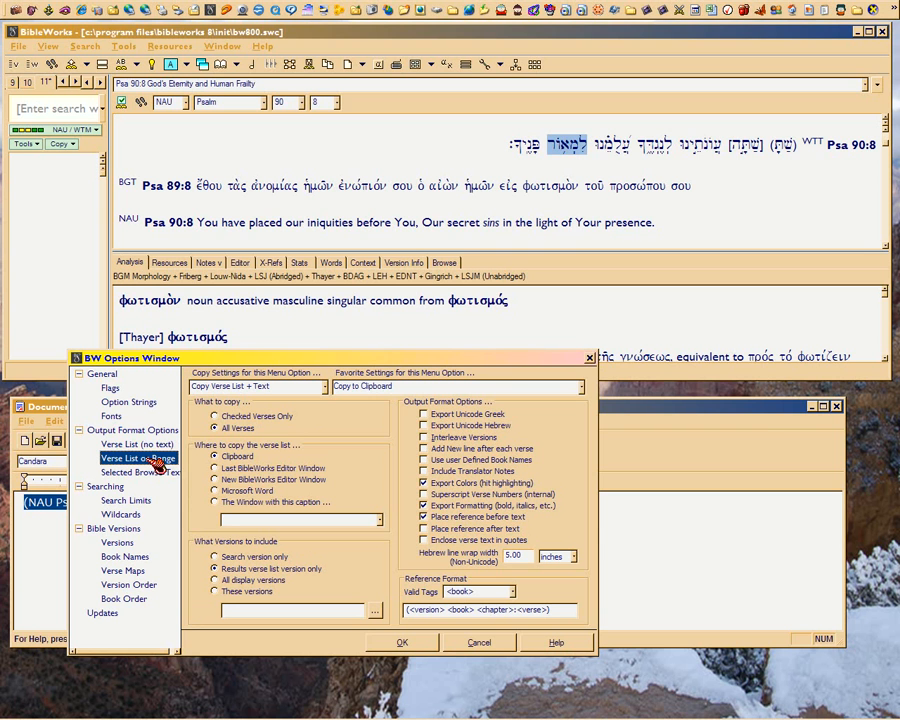
Step: Enable Export Unicode Greek and Export Unicode Hebrew for Verse List or Range, and select the whole WTT Hebrew text of Psalm 90:8
left_click(423, 413)
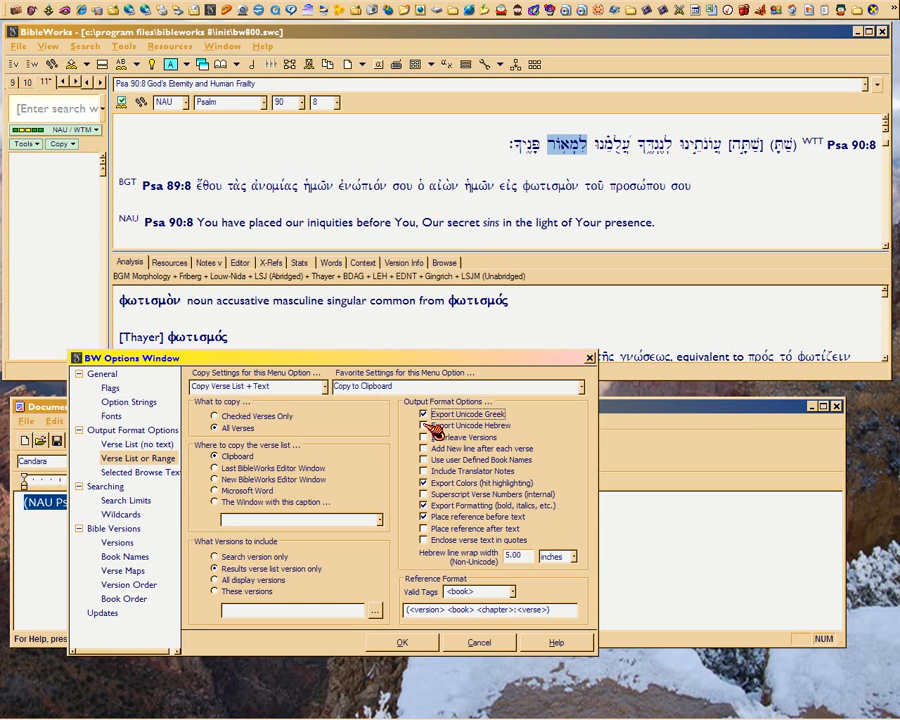
left_click(424, 425)
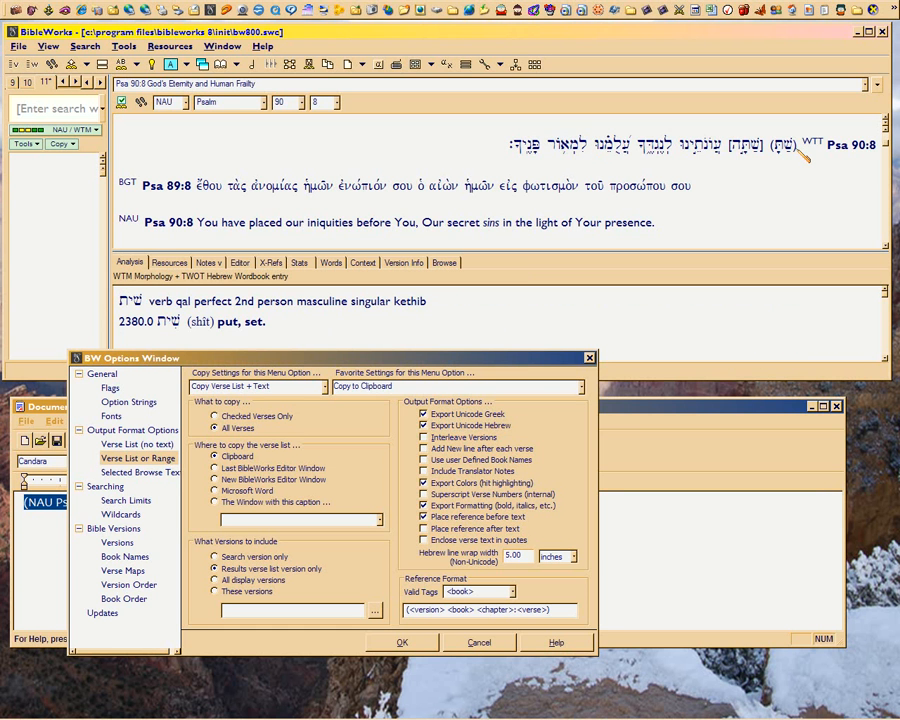
left_click_drag(800, 146, 519, 147)
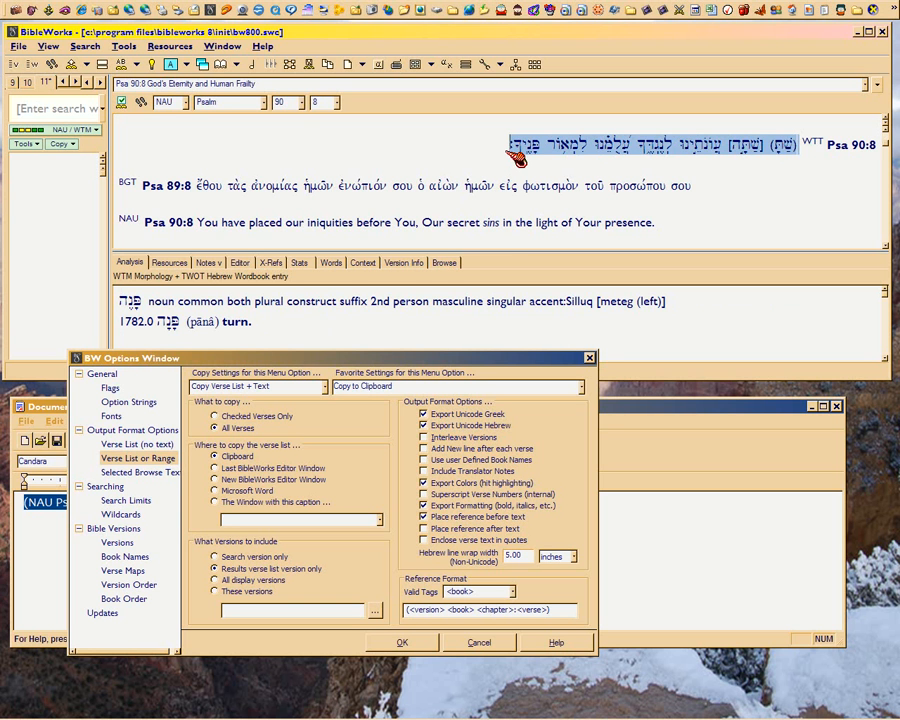
Step: Toggle Export Unicode Hebrew and Export Unicode Greek through different combinations, leaving both disabled
left_click(436, 428)
left_click(423, 414)
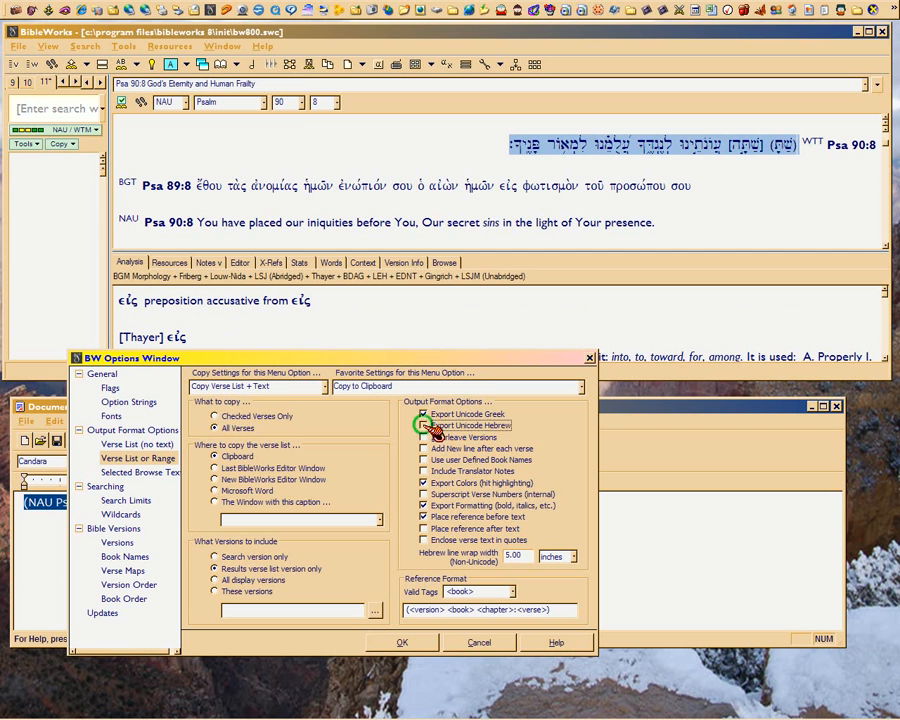
left_click(425, 426)
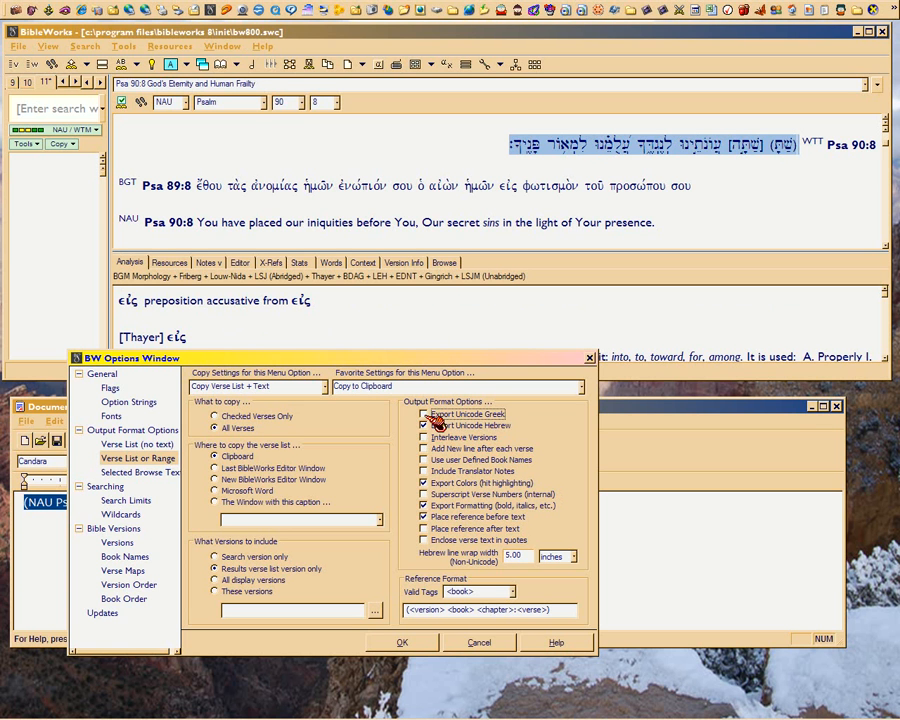
left_click(423, 414)
left_click(435, 428)
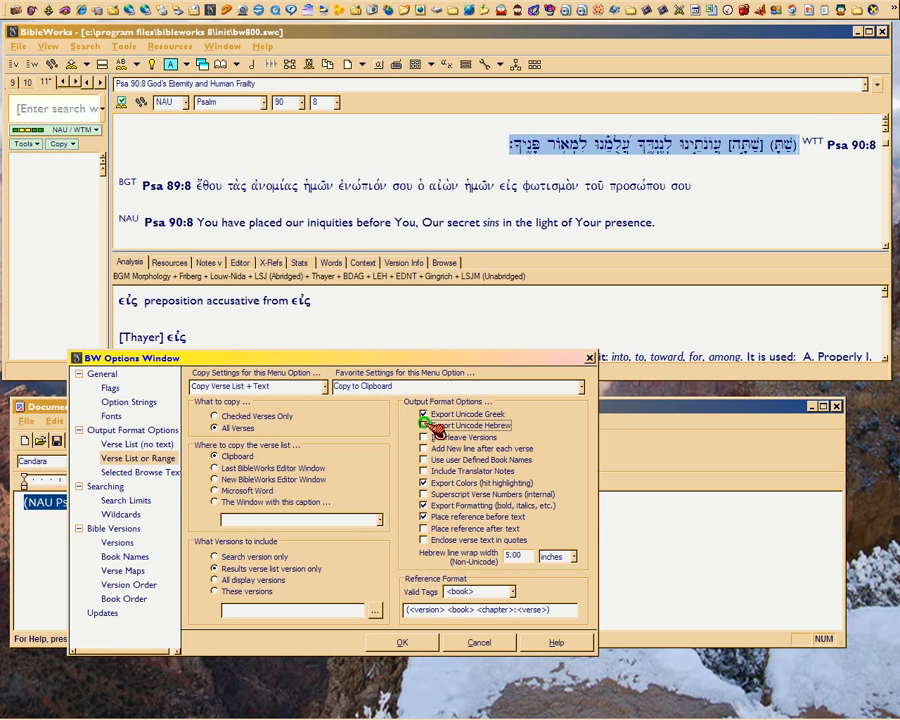
left_click(435, 428)
left_click(432, 415)
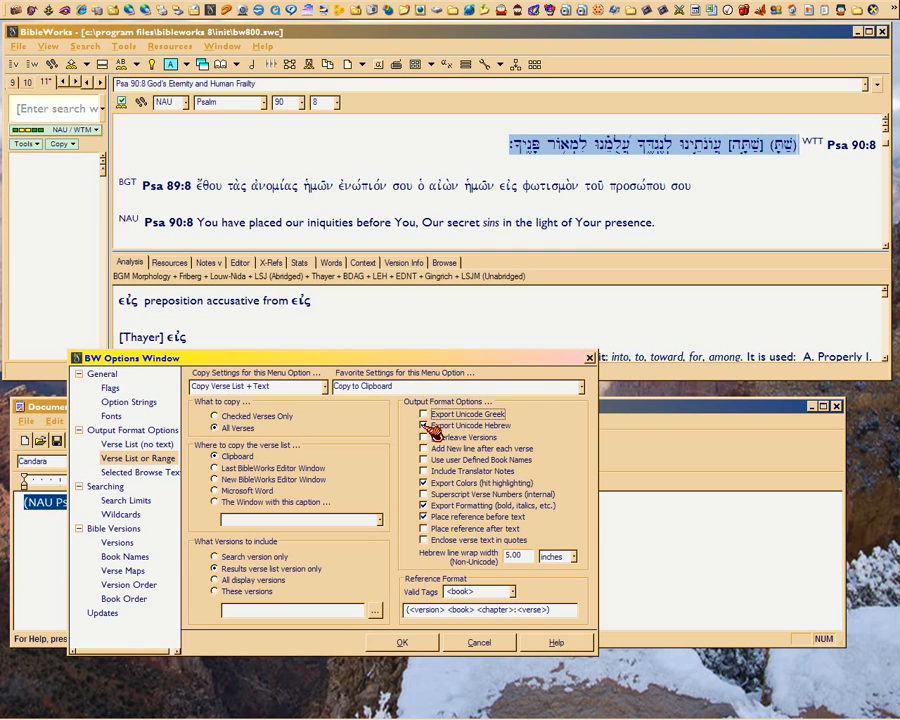
left_click(430, 415)
left_click(425, 426)
left_click(425, 415)
left_click(425, 416)
left_click(425, 425)
left_click(425, 425)
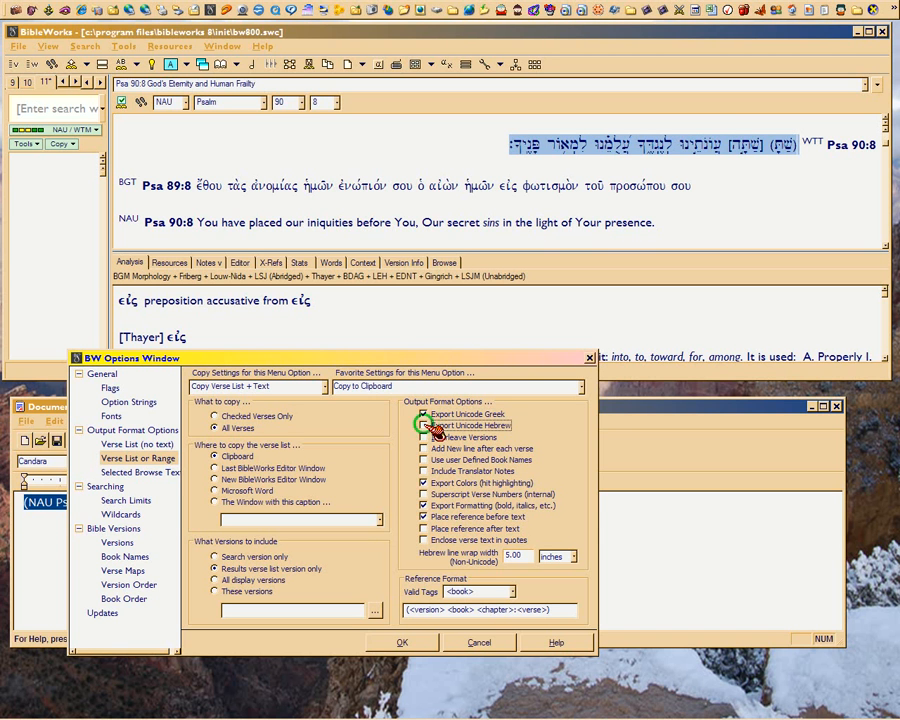
left_click(425, 415)
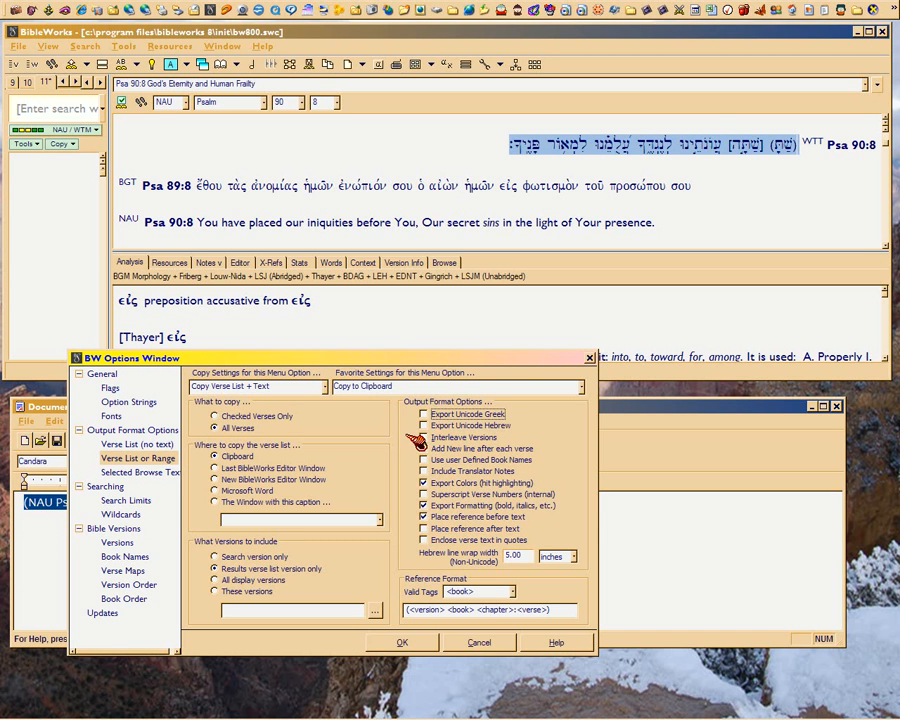
Step: Return to the general configuration flags and examine the Export Hebrew superscripts (Unicode) option
left_click(110, 387)
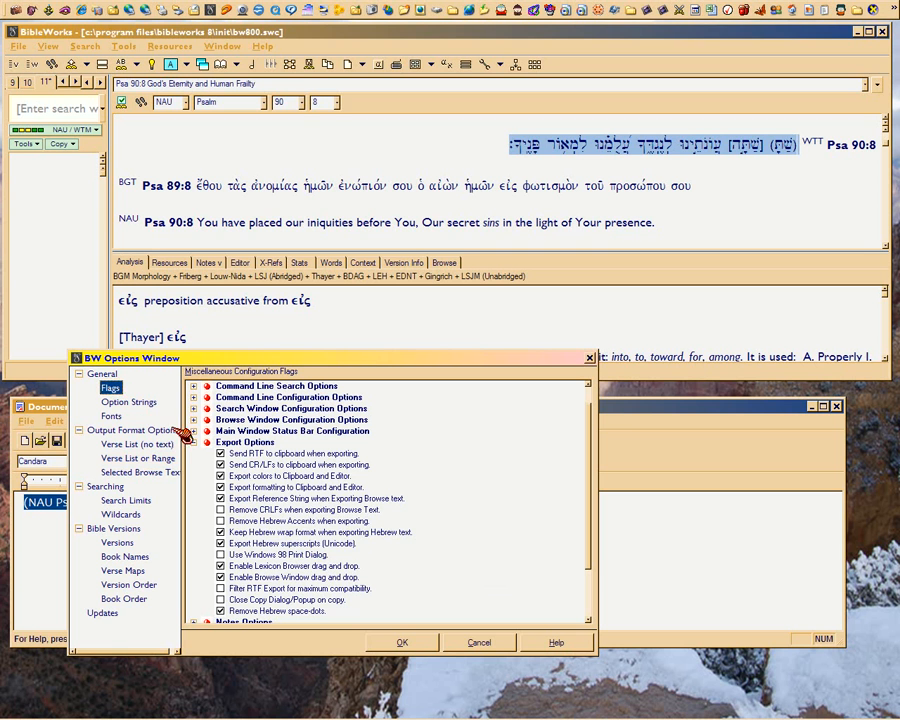
left_click(318, 544)
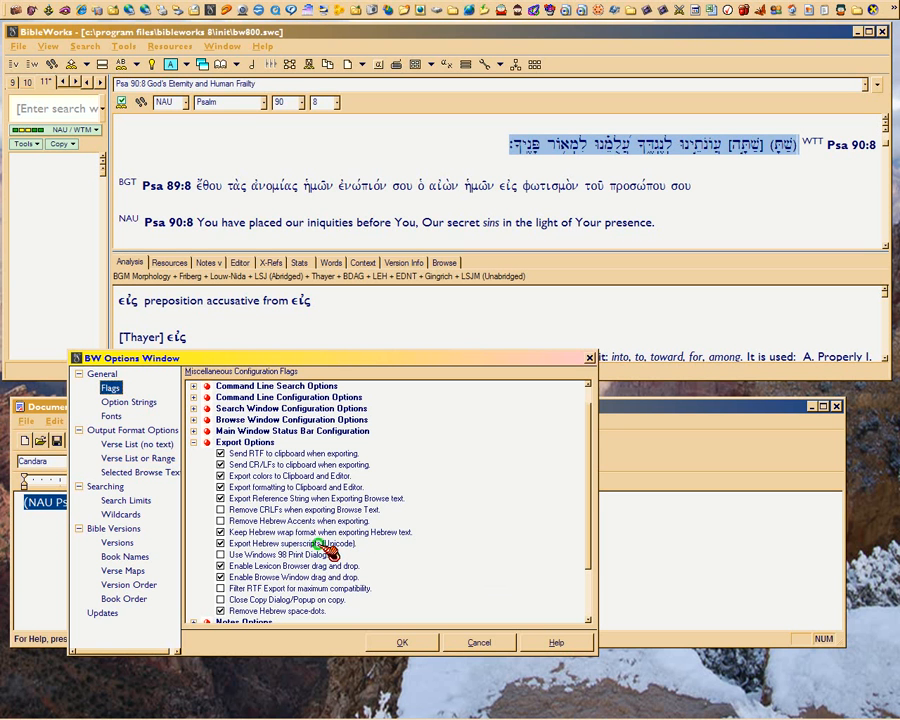